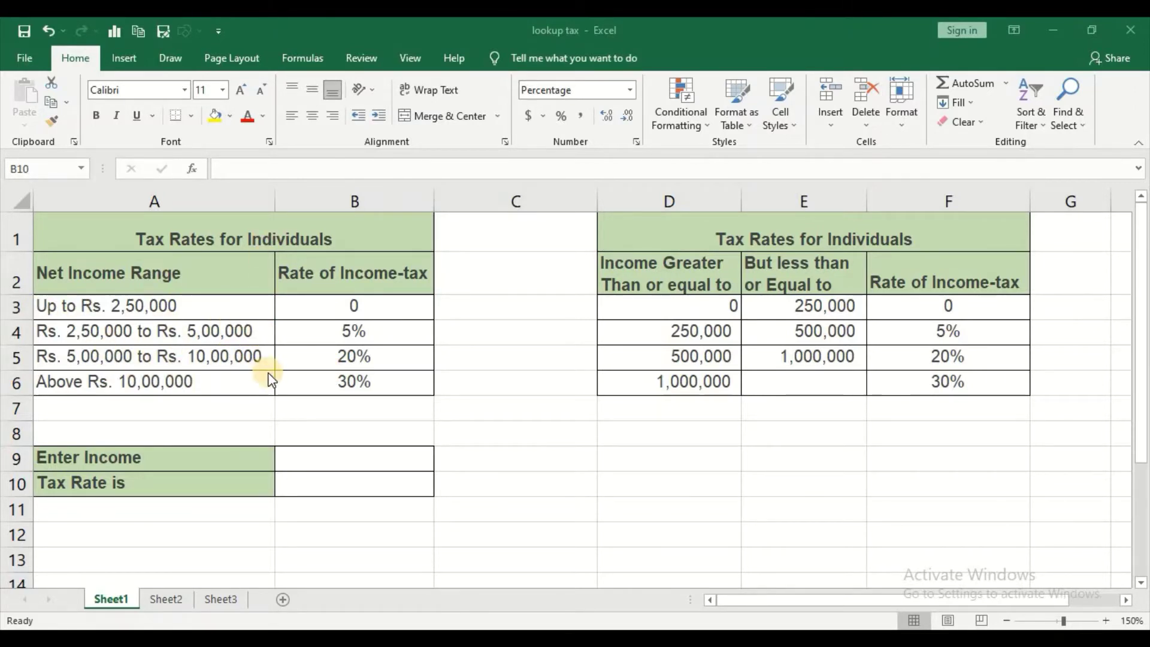
Step: Review the bracket bounds from 'Up to Rs. 2,50,000' (0–250,000) to 'Above Rs. 10,00,000' (1,000,000, no limit)
{"action": "left_click", "coordinate": [207, 302]}
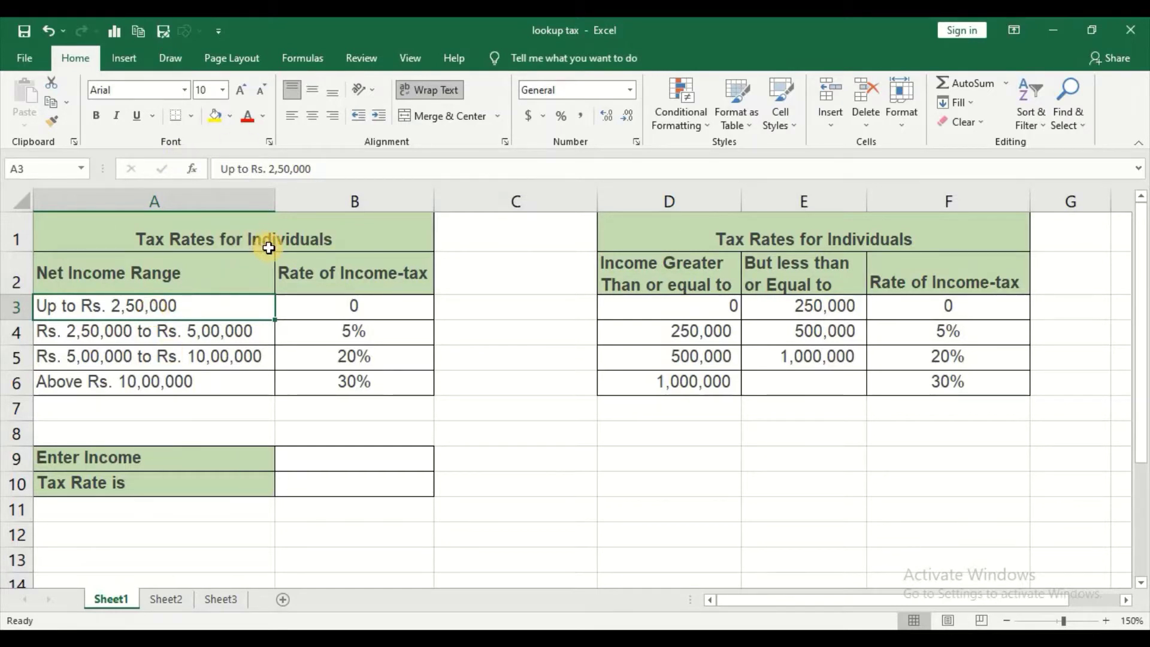
{"action": "left_click", "coordinate": [659, 300]}
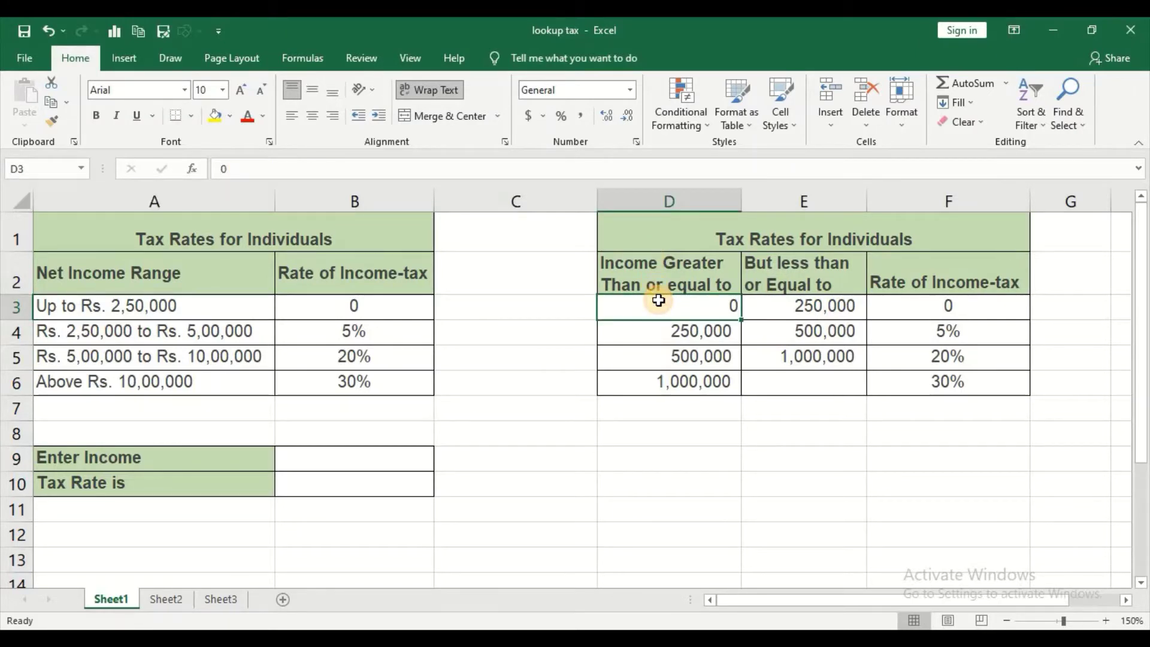
{"action": "left_click", "coordinate": [839, 308]}
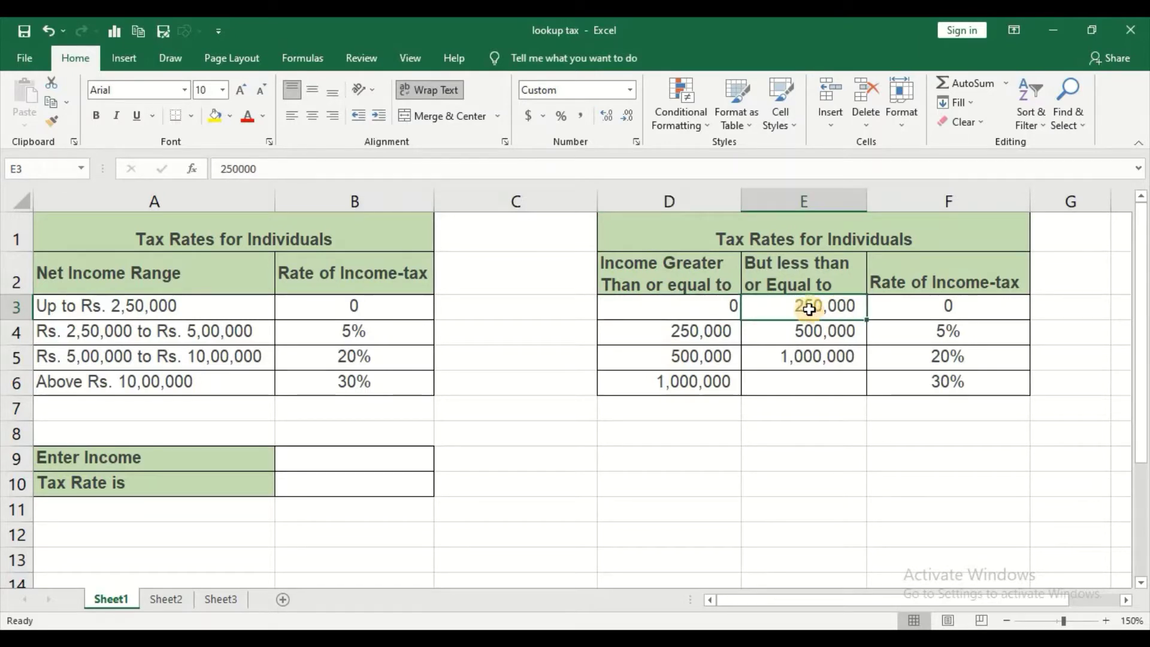
{"action": "left_click", "coordinate": [170, 309]}
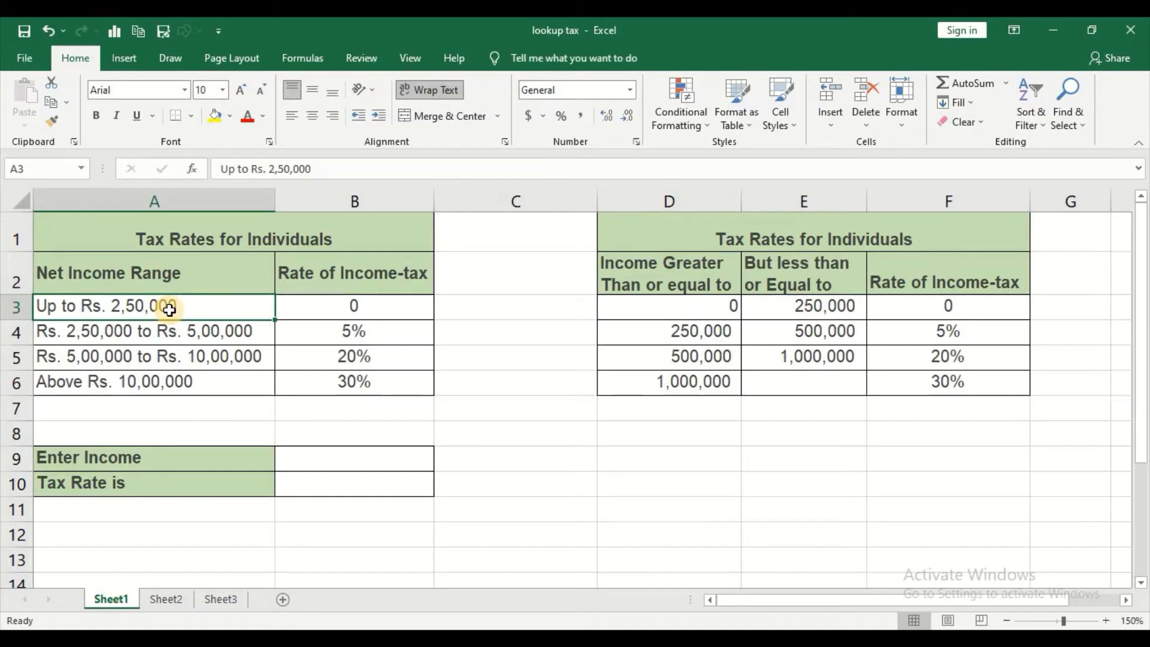
{"action": "left_click", "coordinate": [689, 304]}
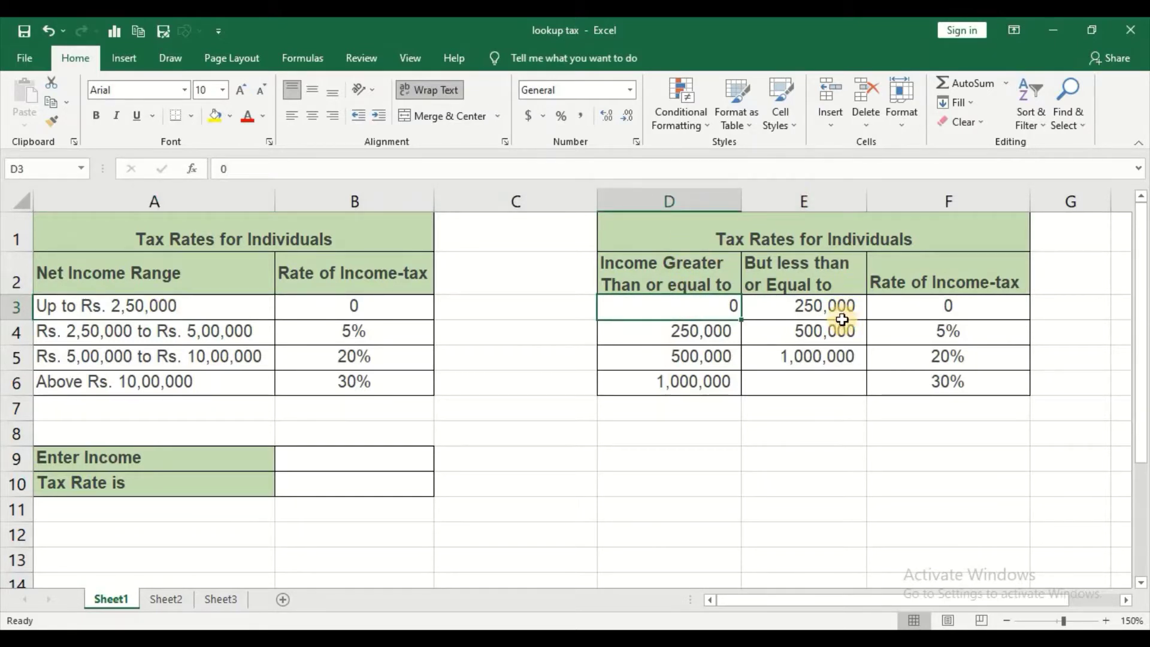
{"action": "left_click", "coordinate": [834, 302]}
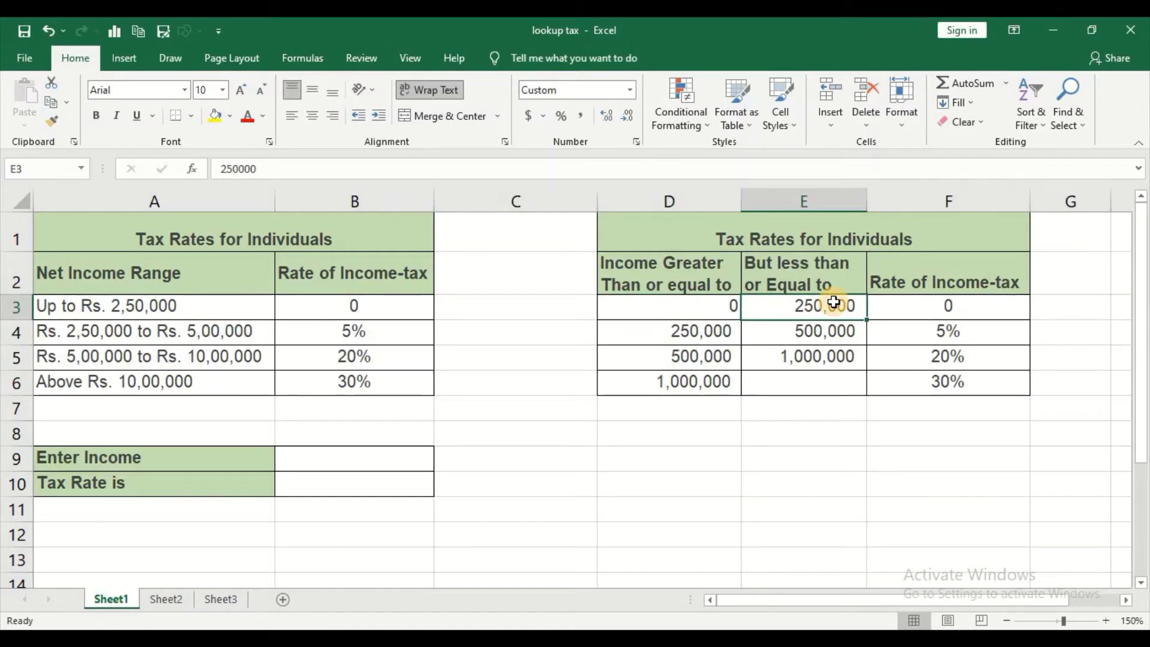
{"action": "left_click", "coordinate": [196, 378]}
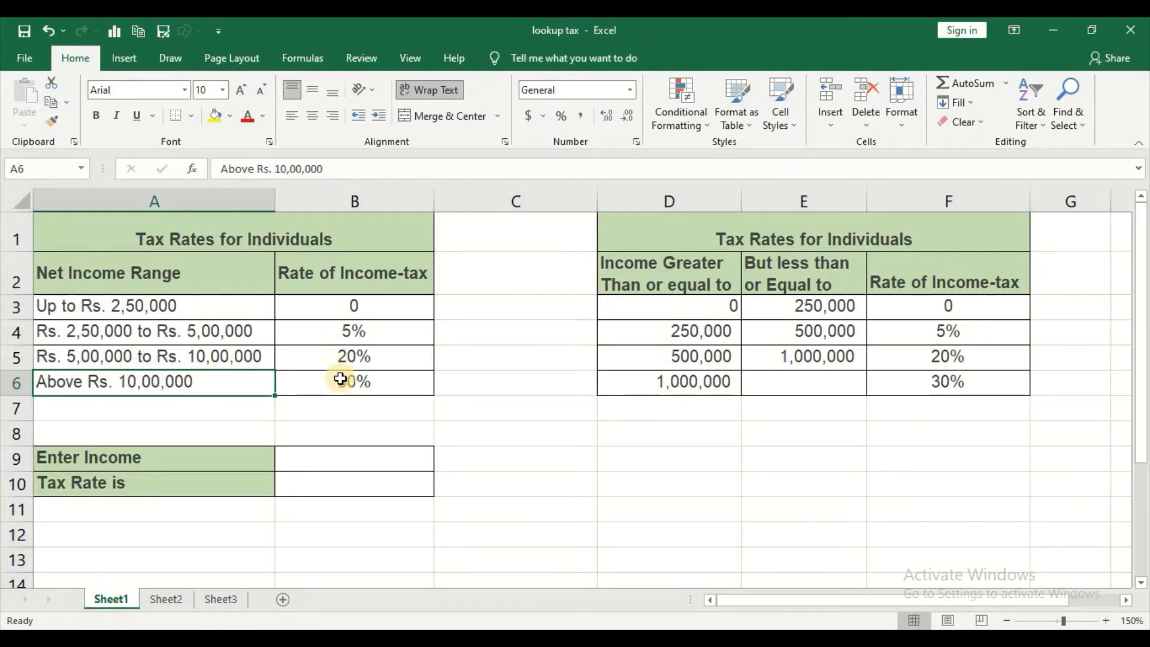
{"action": "left_click", "coordinate": [688, 390]}
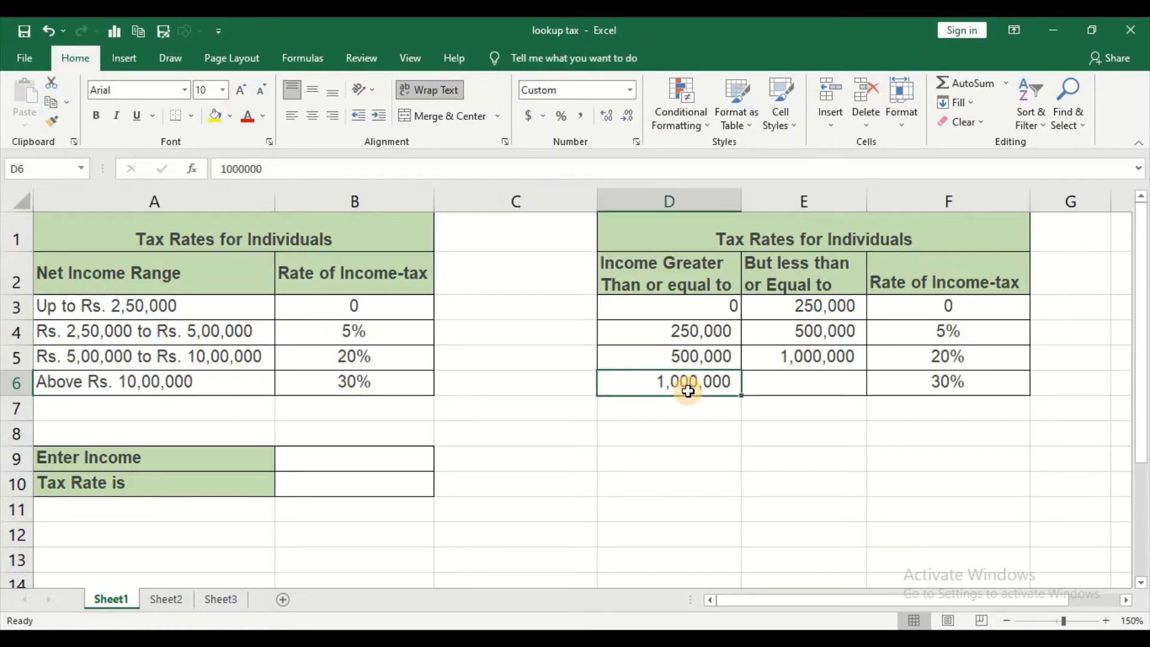
{"action": "left_click", "coordinate": [802, 388]}
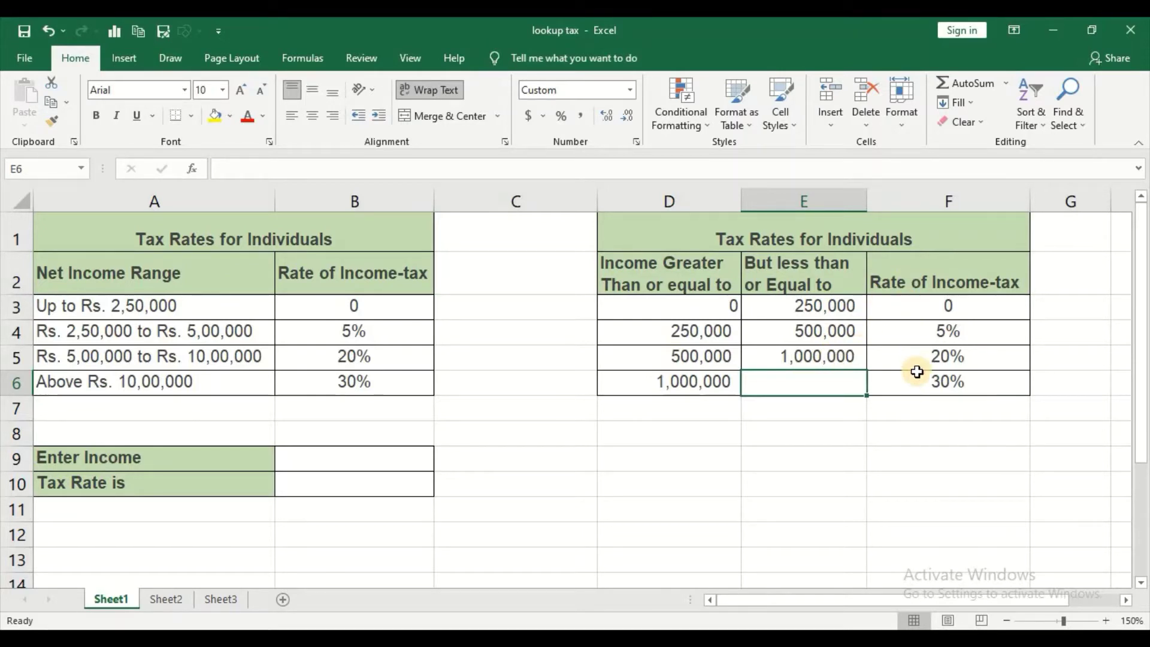
Step: In B10, start =VLOOKUP(B9, using the income cell B9 as the lookup value
{"action": "left_click", "coordinate": [349, 462]}
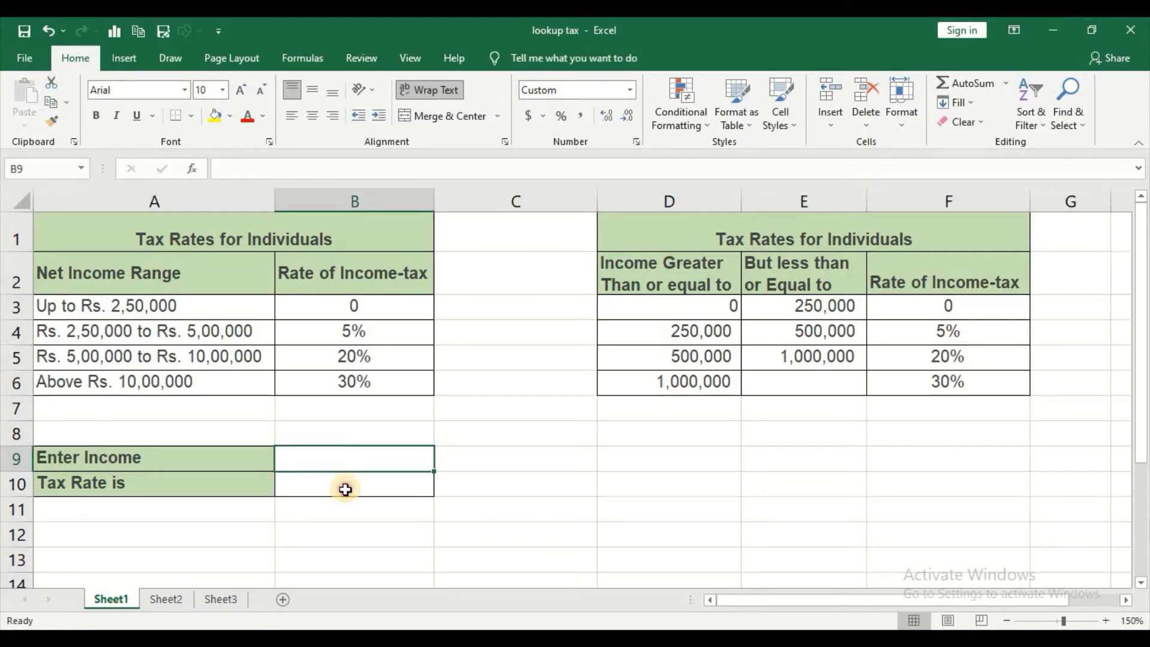
{"action": "left_click", "coordinate": [346, 490]}
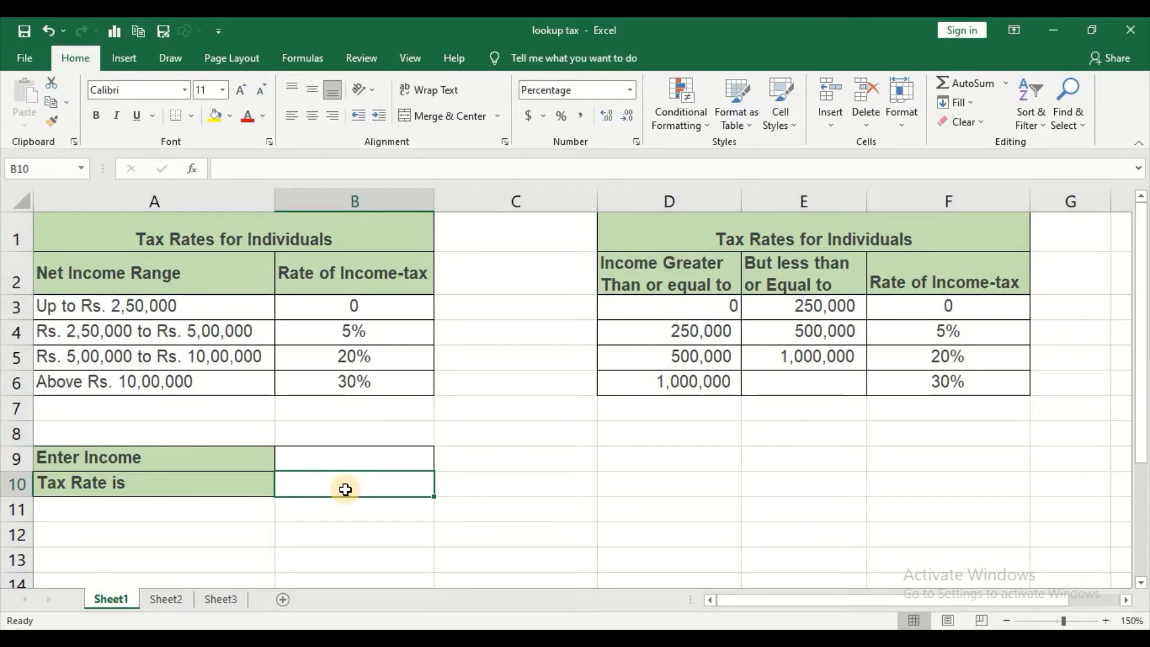
{"action": "type", "text": "=vl"}
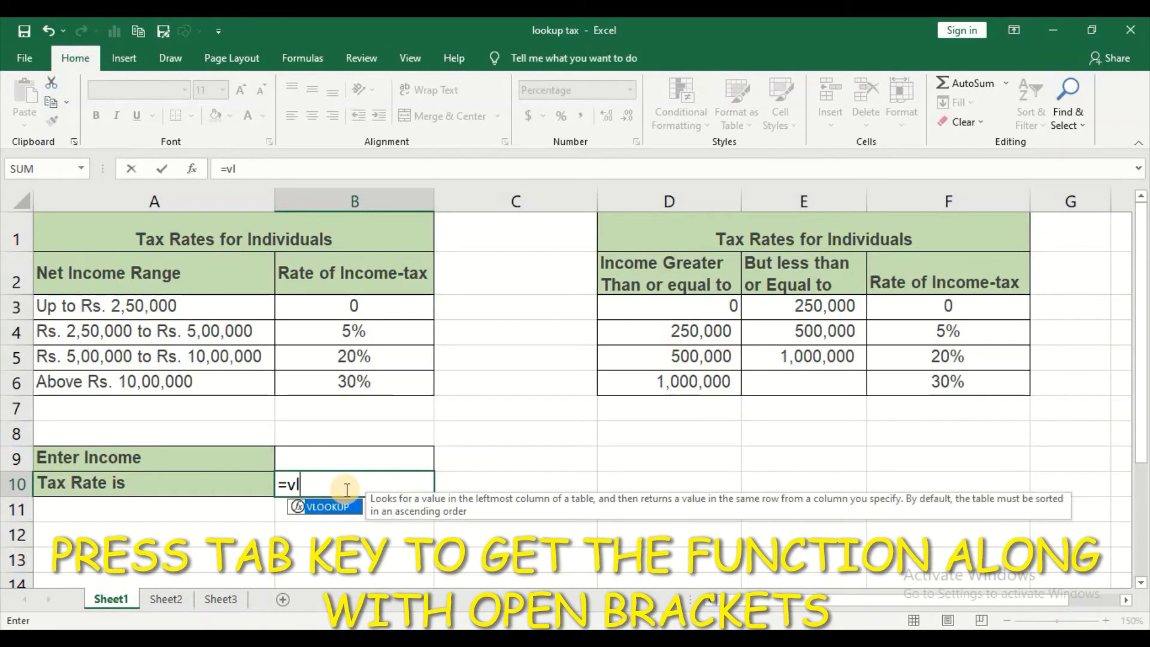
{"action": "key", "text": "Tab"}
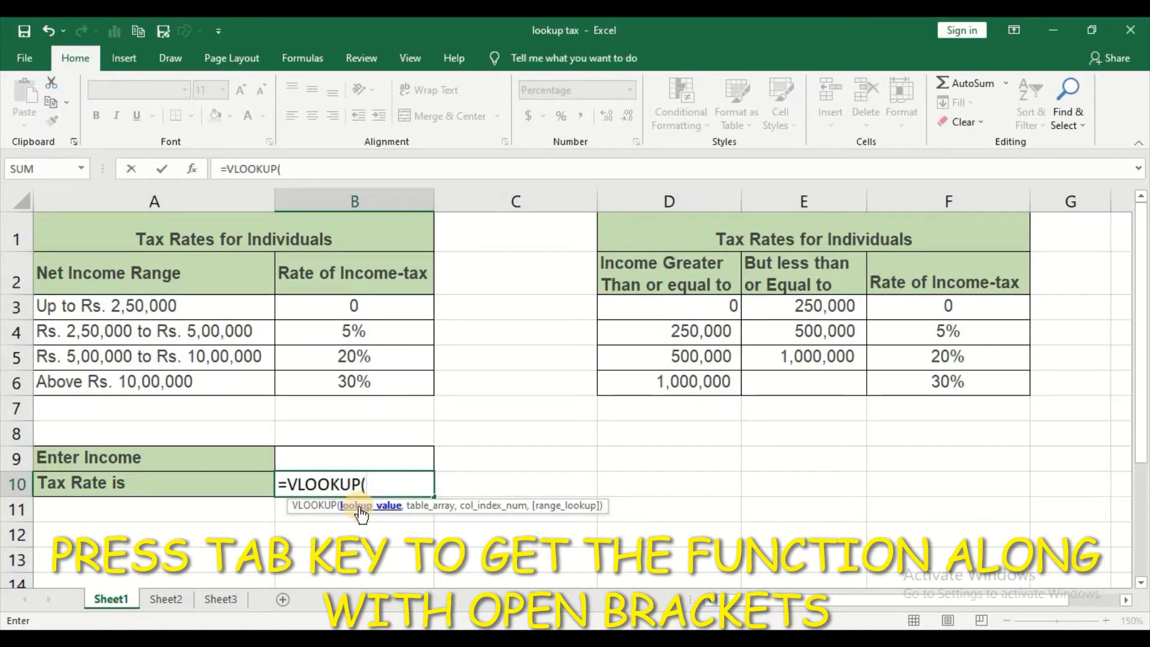
{"action": "left_click", "coordinate": [332, 452]}
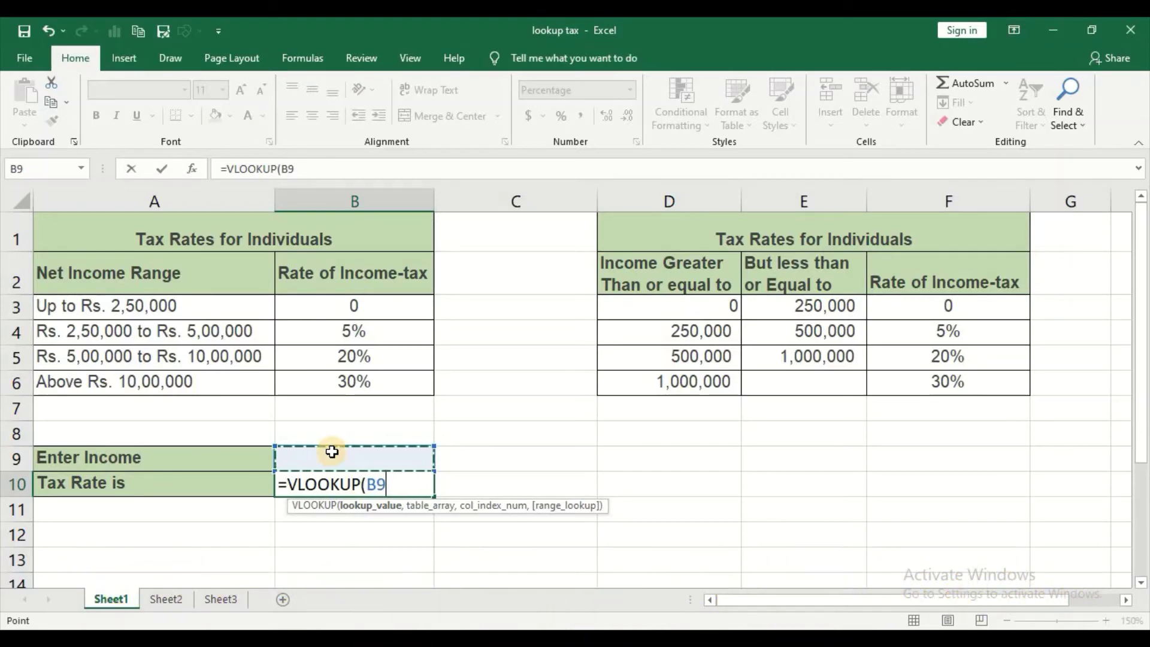
{"action": "type", "text": ","}
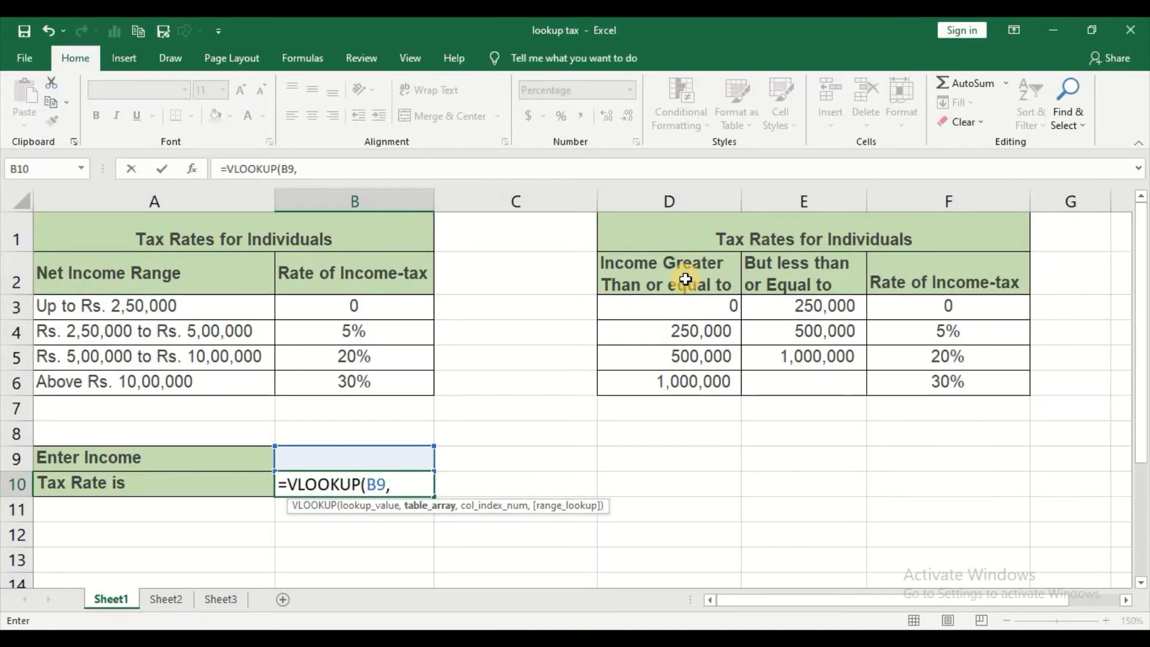
Step: Complete B10 as =VLOOKUP(B9,D2:F6,3,TRUE) using TRUE for approximate match
{"action": "left_click_drag", "start_coordinate": [686, 280], "coordinate": [938, 379]}
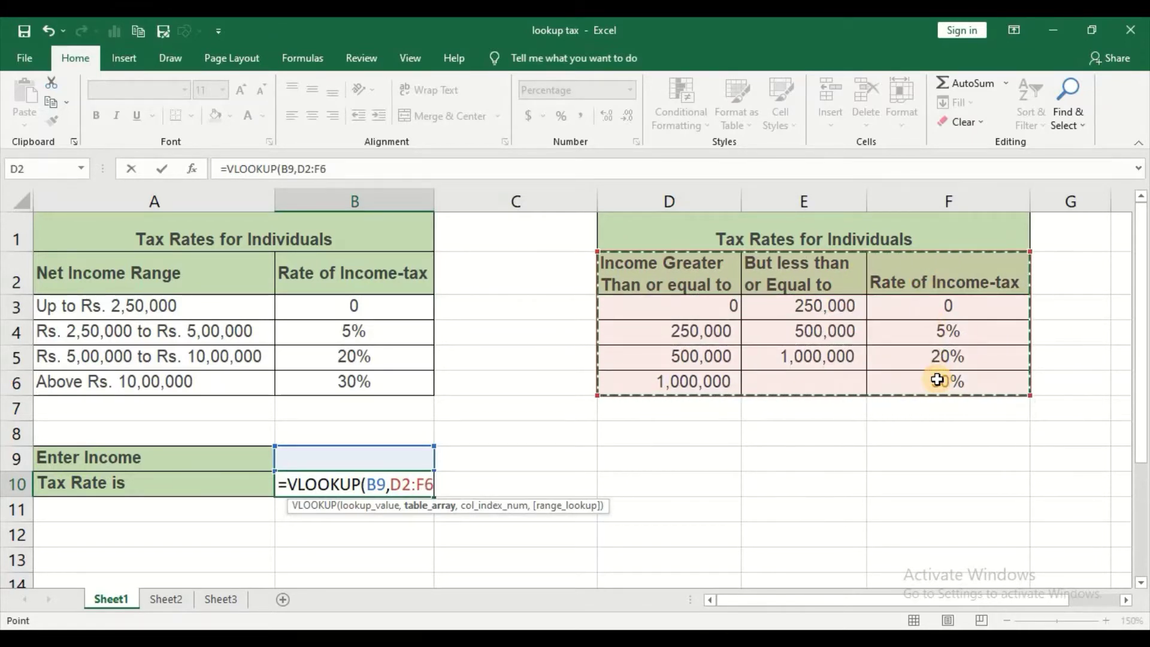
{"action": "type", "text": ",3"}
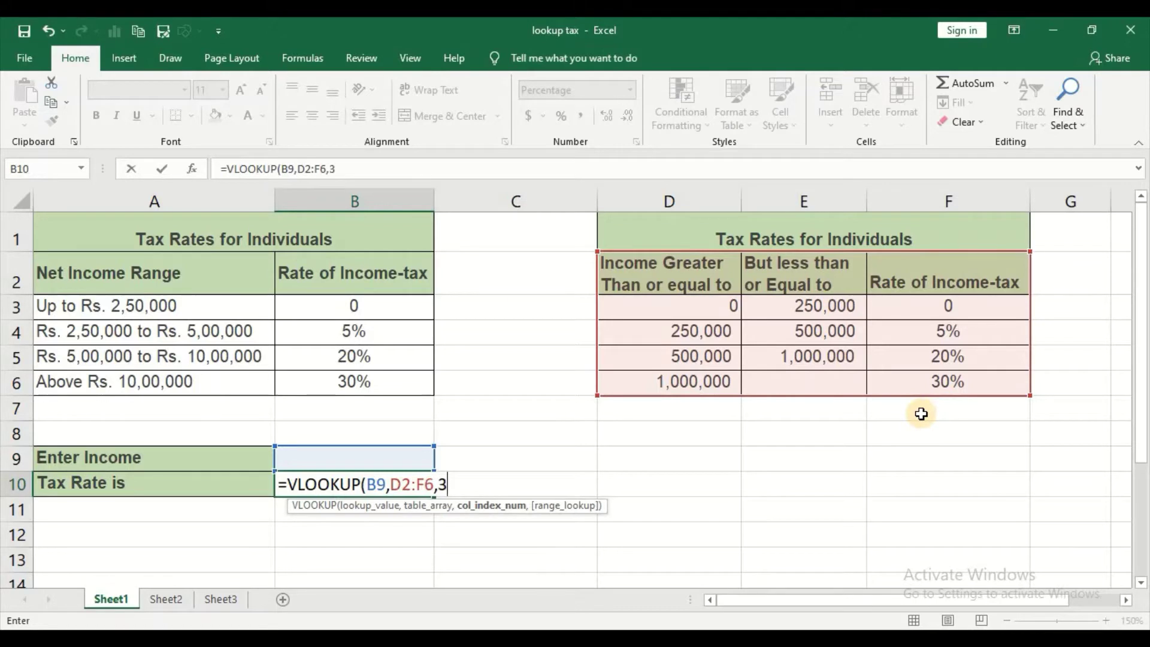
{"action": "type", "text": ","}
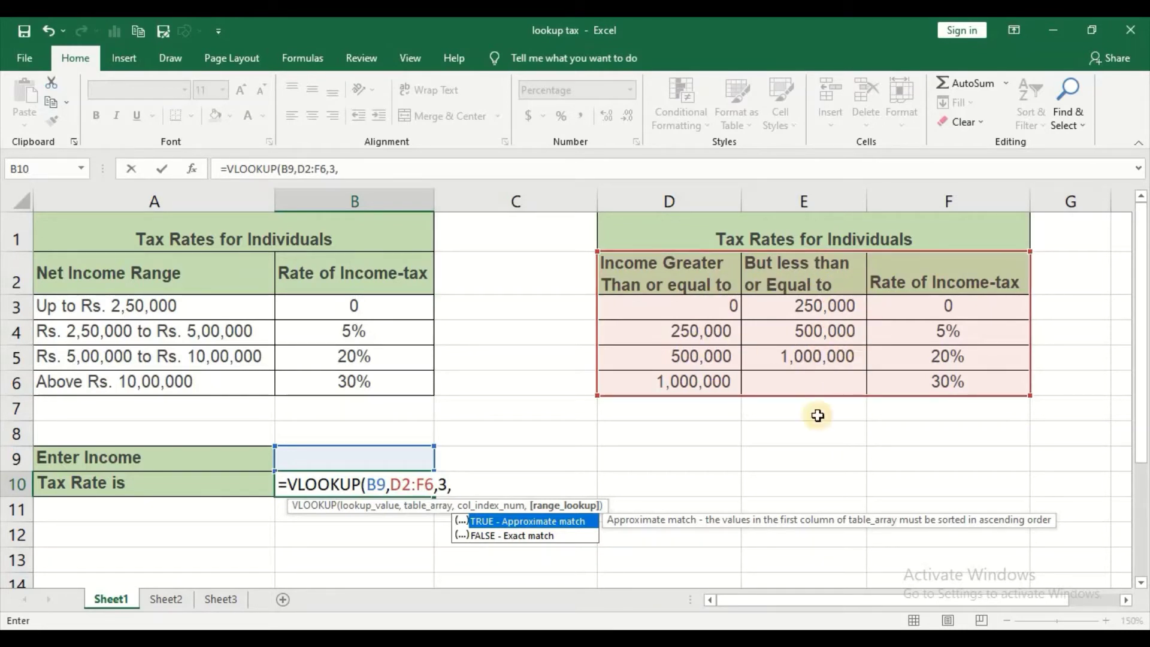
{"action": "double_click", "coordinate": [567, 520]}
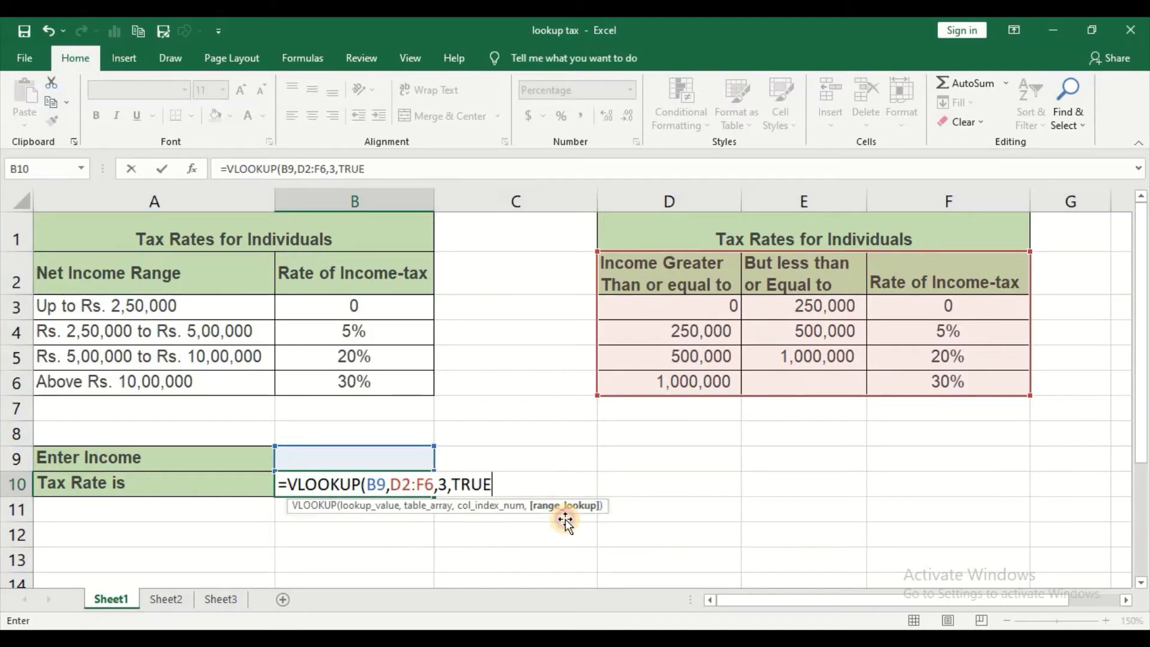
{"action": "left_click", "coordinate": [566, 519]}
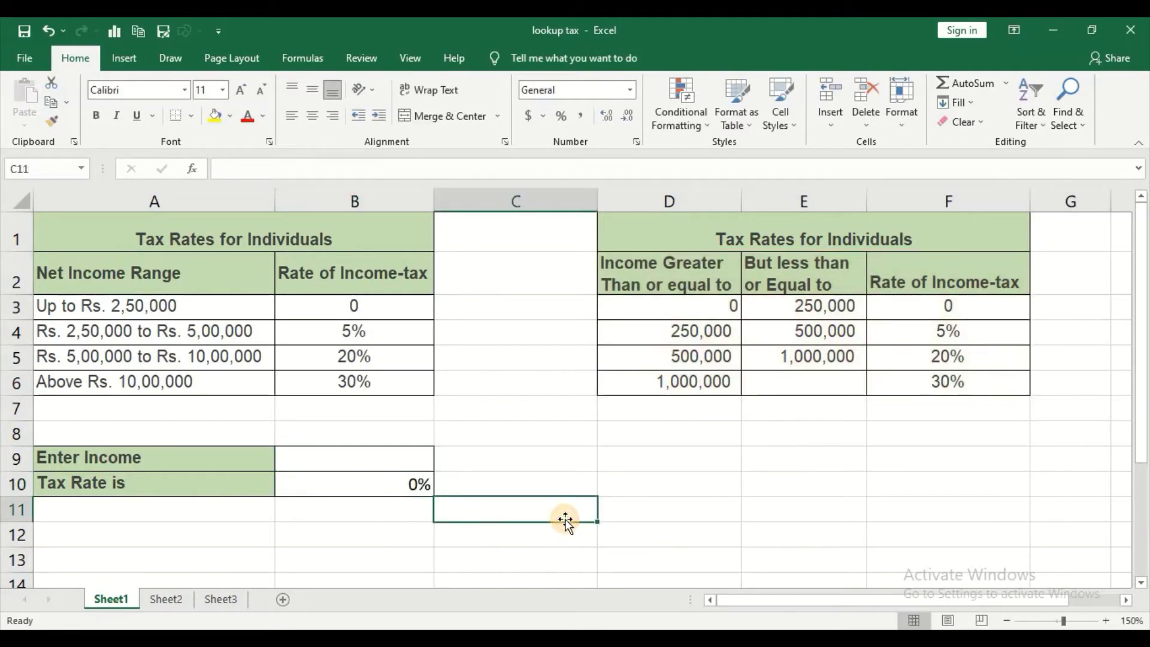
Step: Enter 249,000 and then 350,000 as the income in B9 to test B10's rate
{"action": "left_click", "coordinate": [413, 486]}
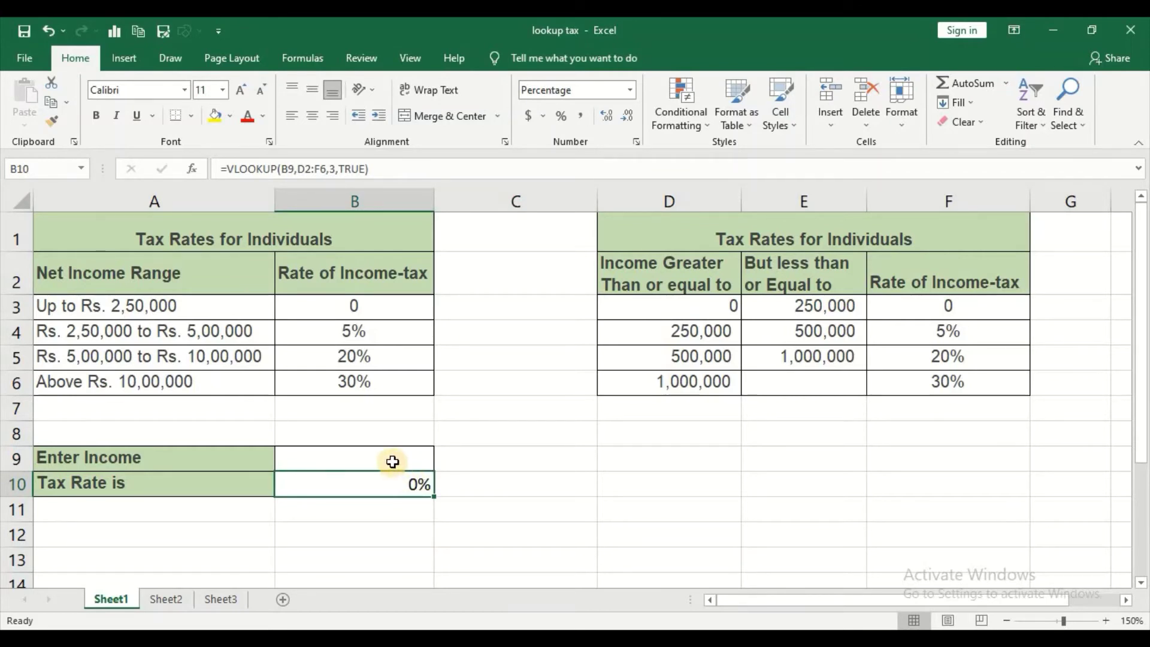
{"action": "left_click", "coordinate": [393, 462]}
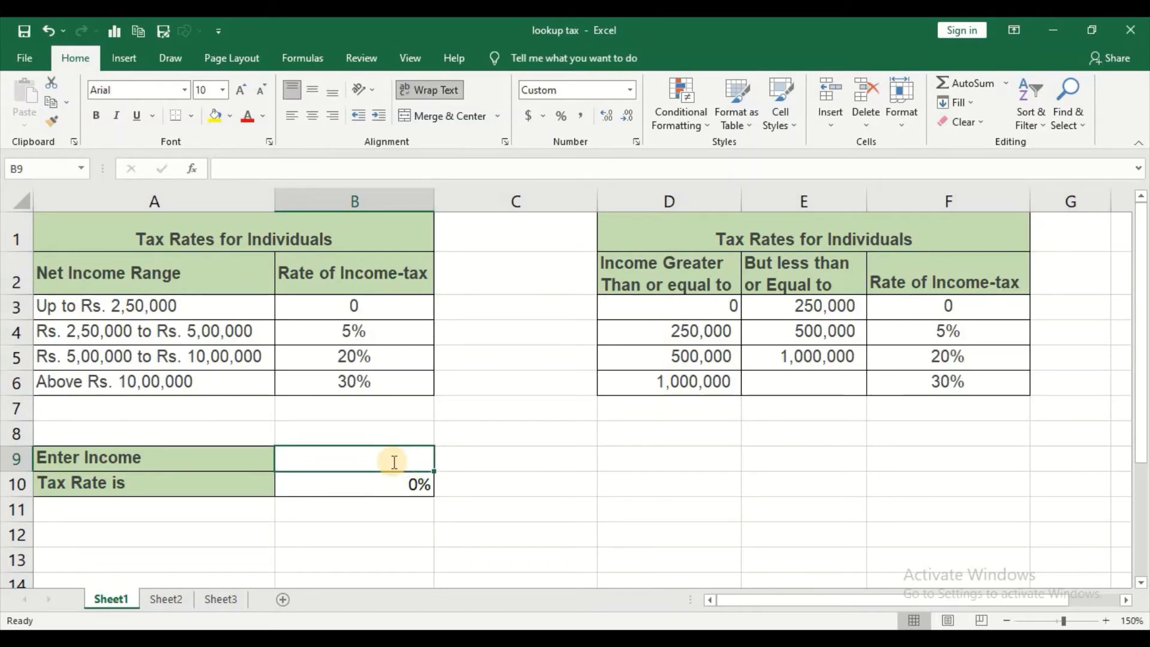
{"action": "type", "text": "249000"}
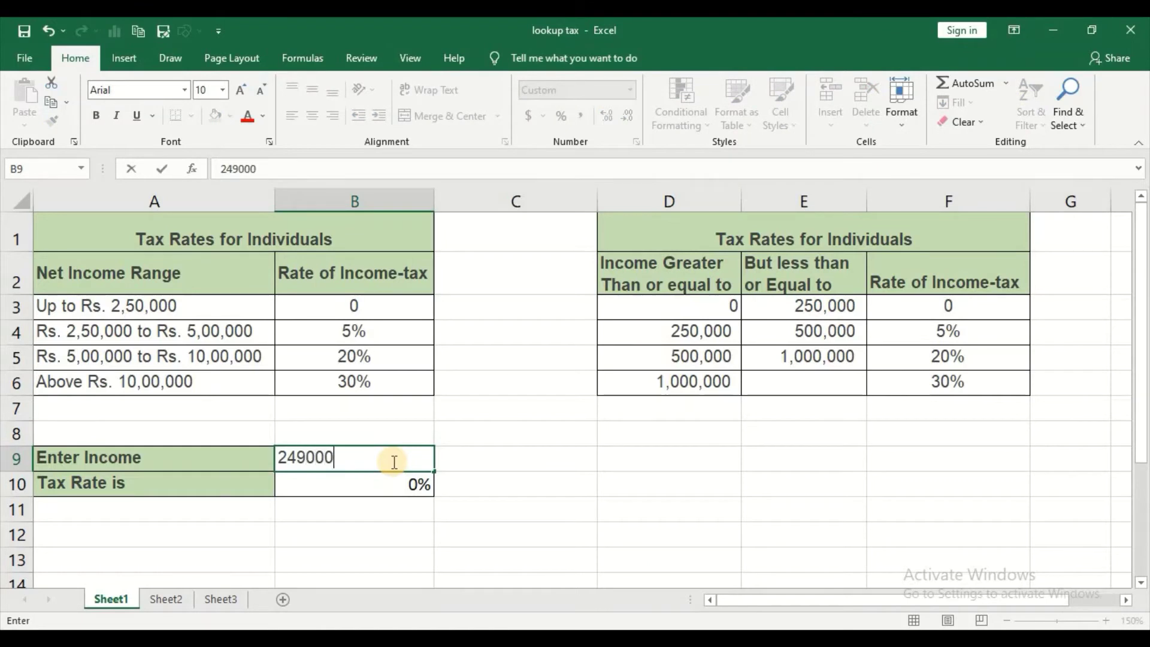
{"action": "key", "text": "Return"}
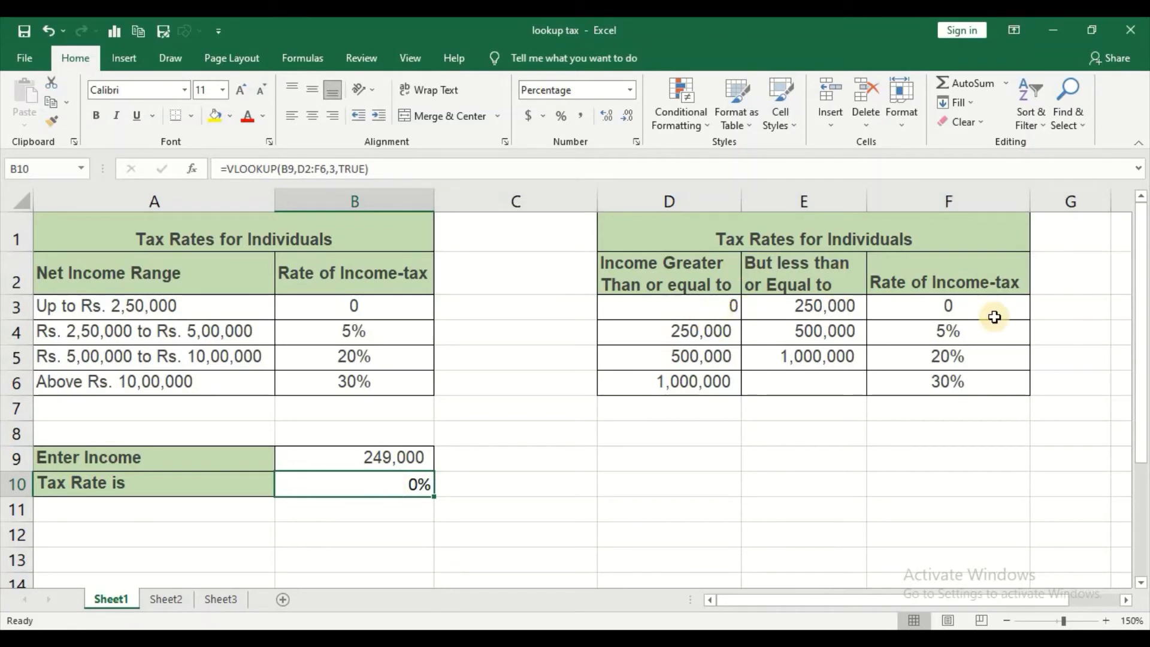
{"action": "left_click", "coordinate": [404, 454]}
{"action": "type", "text": "350"}
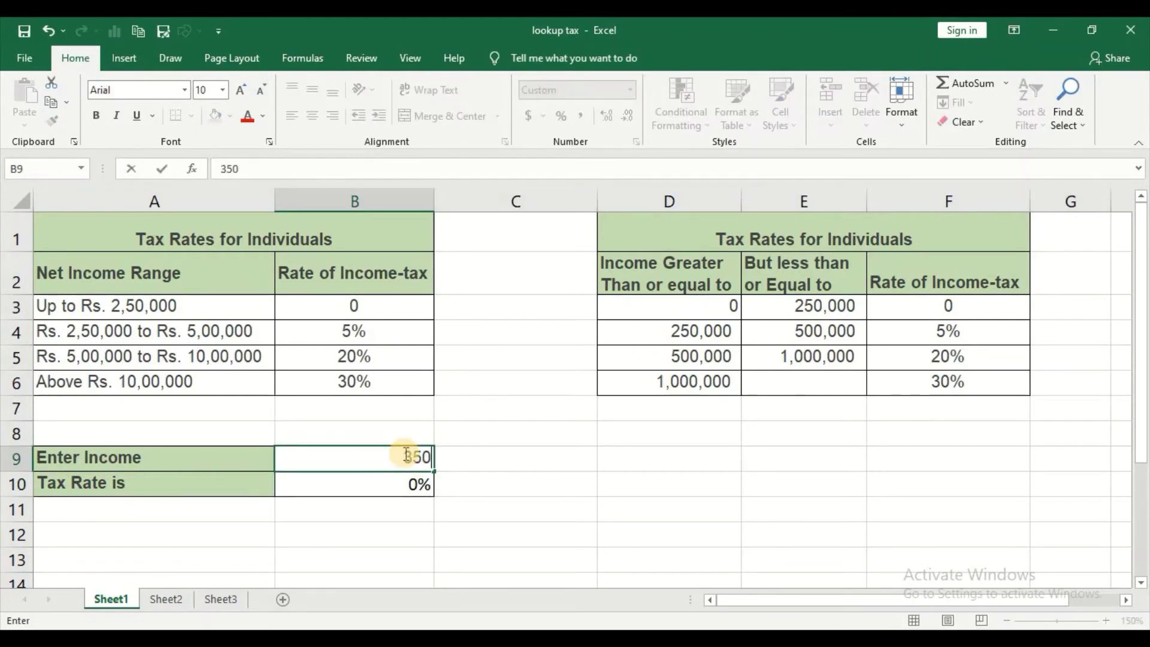
{"action": "type", "text": ",00000"}
{"action": "key", "text": "Return"}
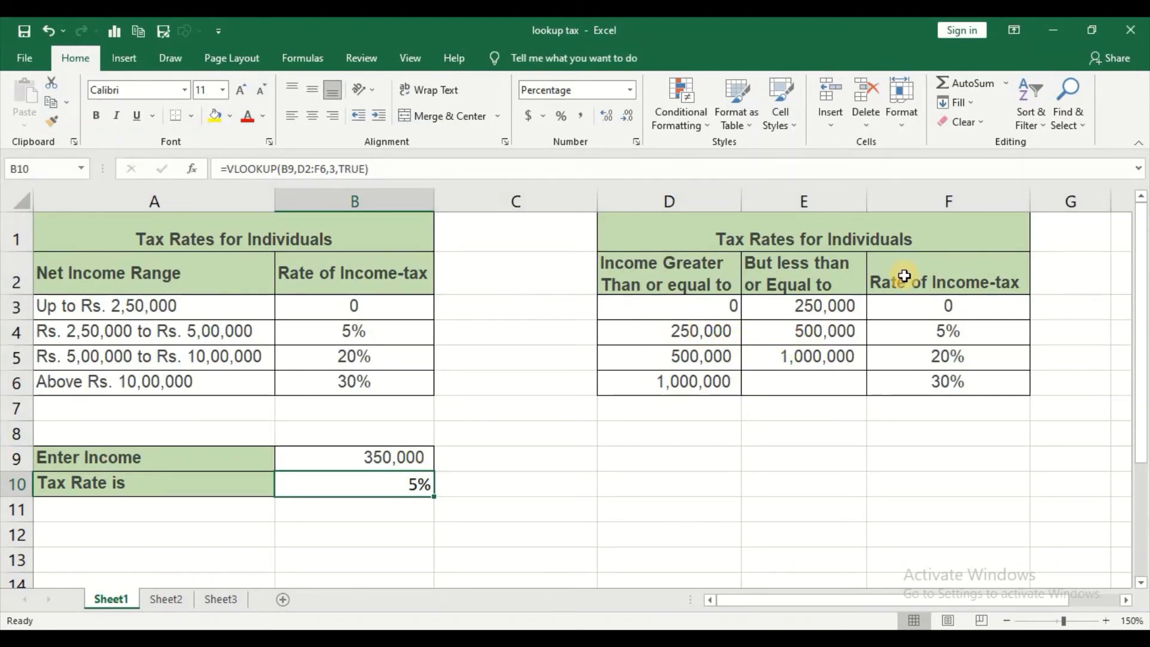
Step: Check D6's top-bracket bound, then enter 1,100,000 in B9 so B10 shows 30%
{"action": "left_click", "coordinate": [675, 384]}
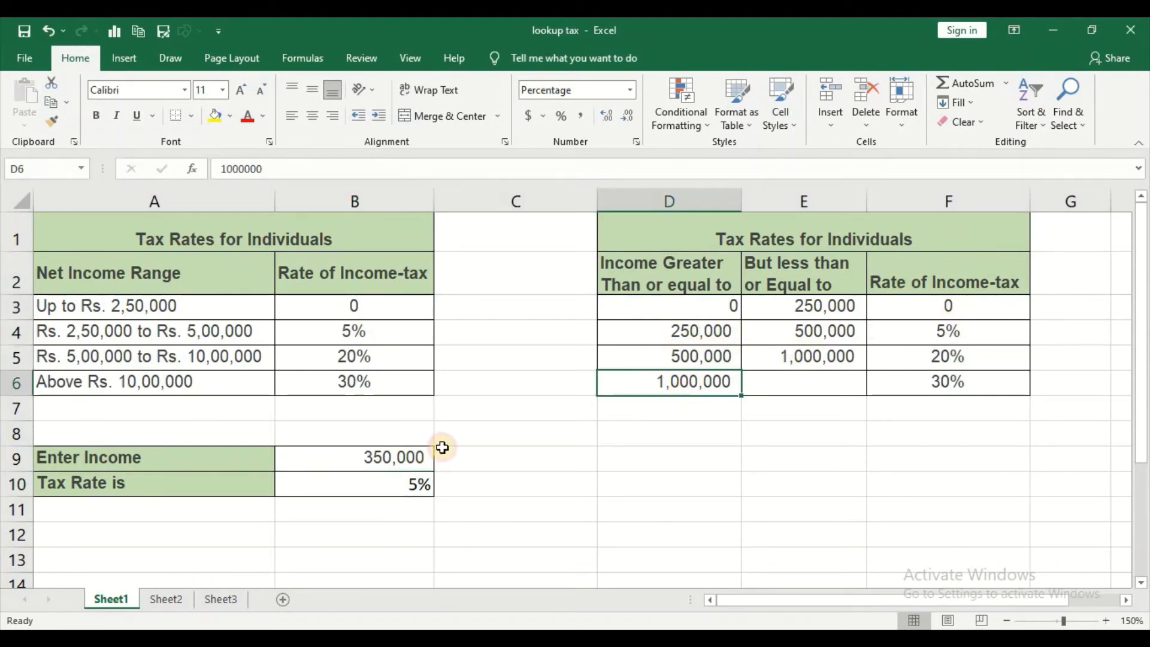
{"action": "left_click", "coordinate": [405, 463]}
{"action": "type", "text": "1100000"}
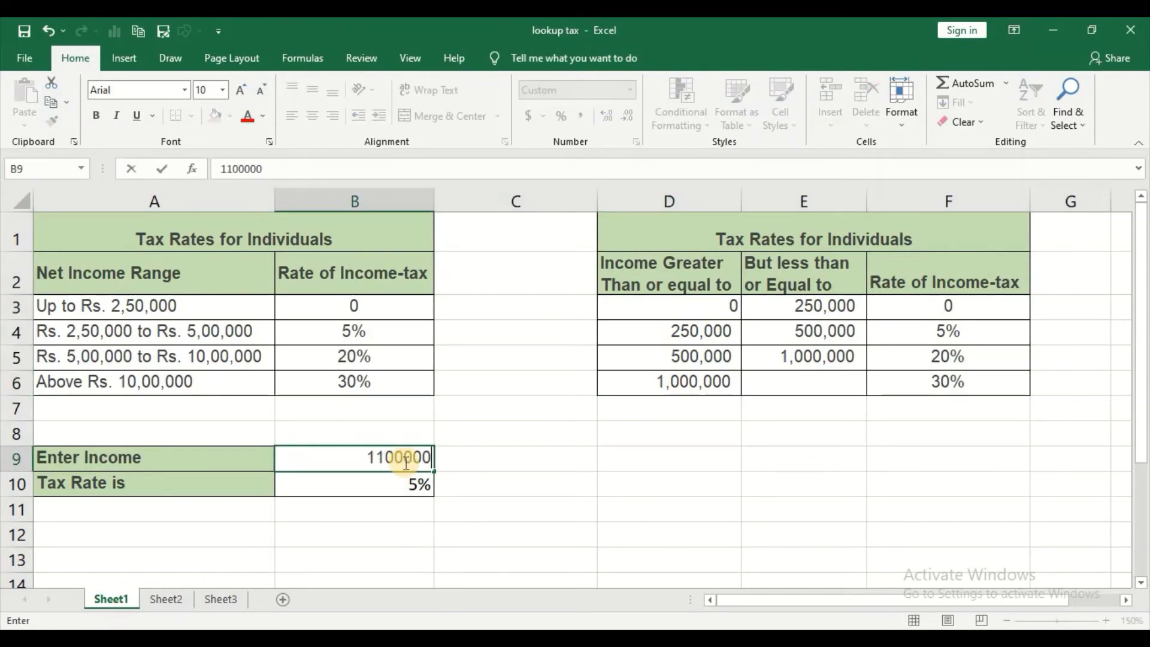
{"action": "key", "text": "Return"}
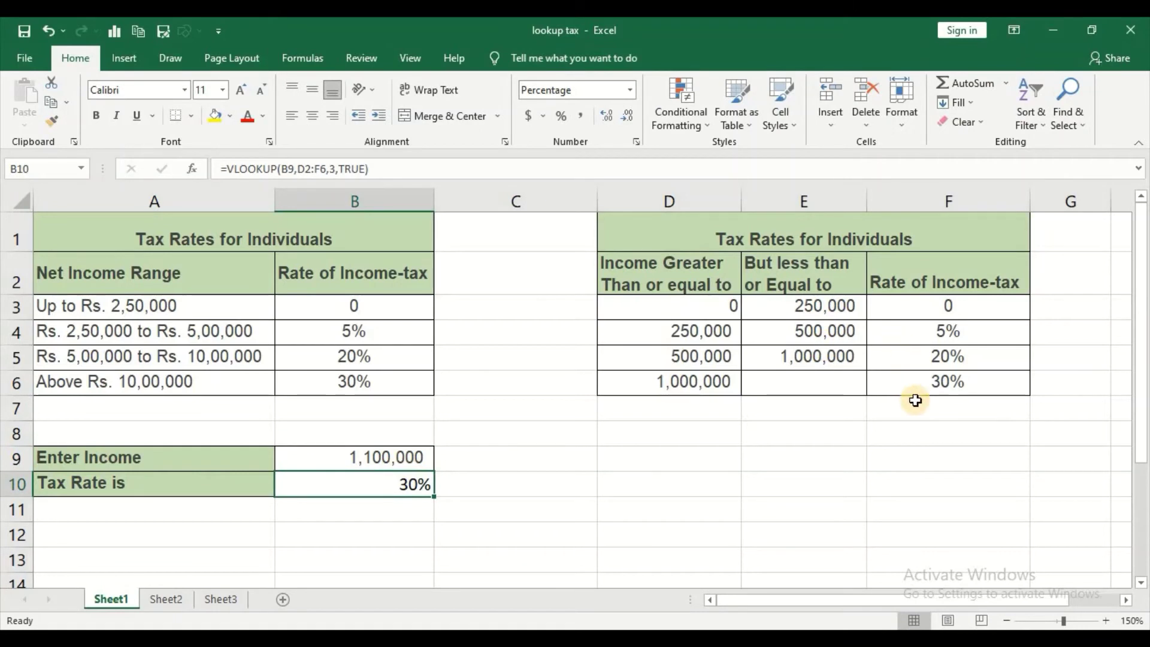
{"action": "left_click", "coordinate": [421, 467]}
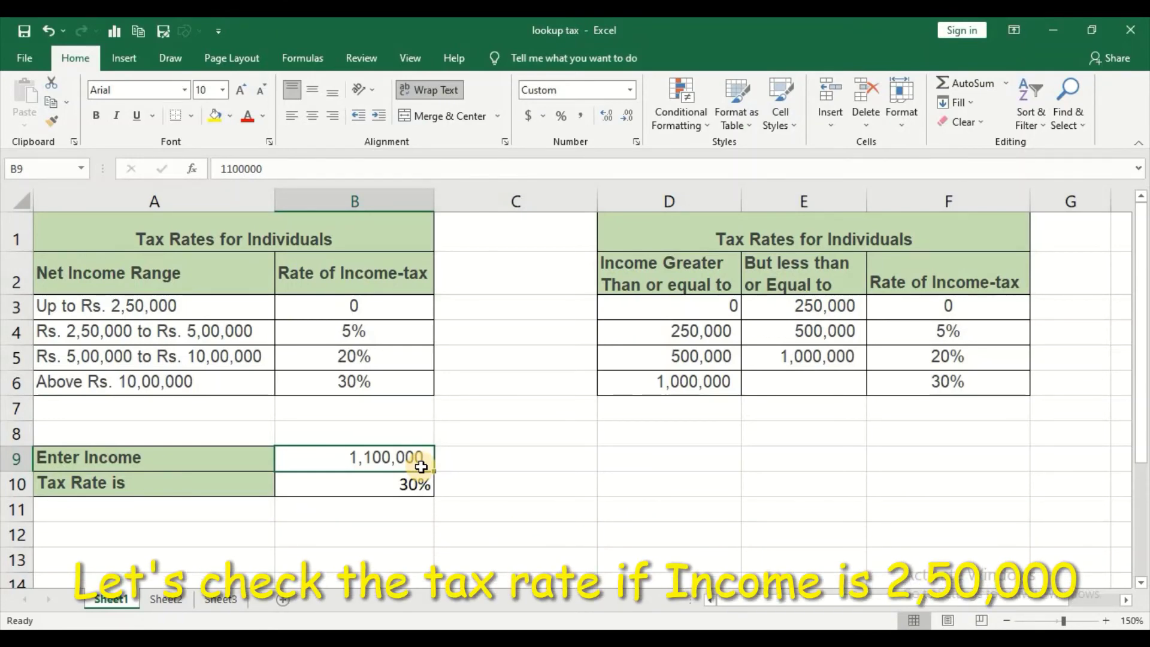
Step: Change B9's income to 250,000 and compare it against B10's VLOOKUP formula result of 5%
{"action": "key", "text": "BackSpace"}
{"action": "type", "text": "250000"}
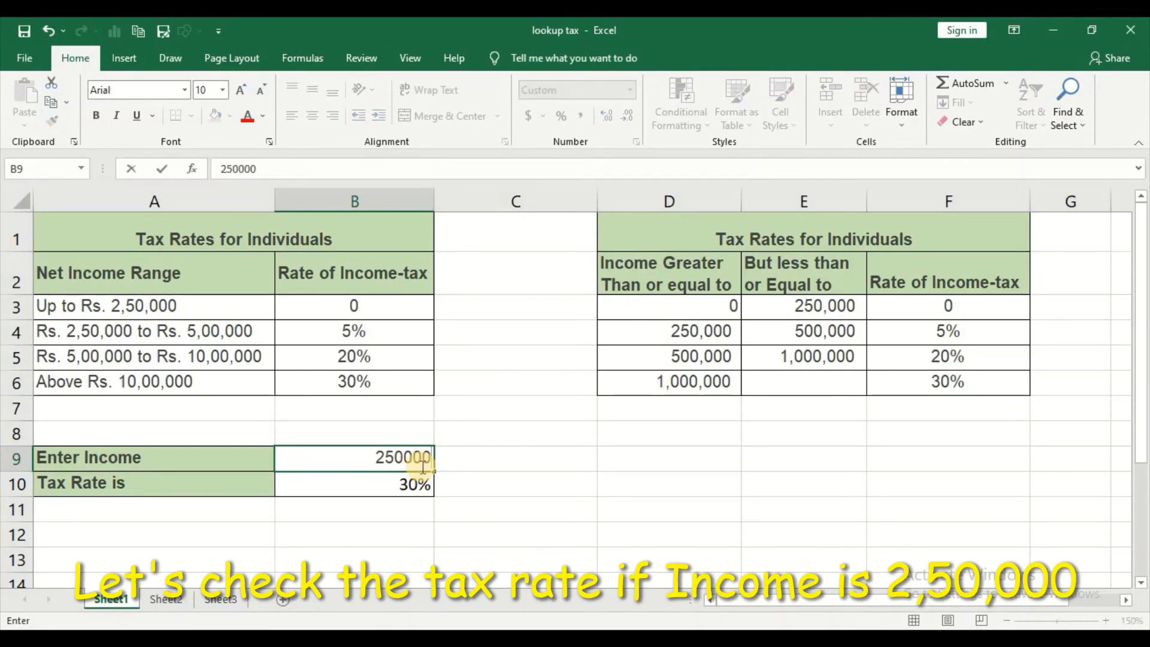
{"action": "key", "text": "Return"}
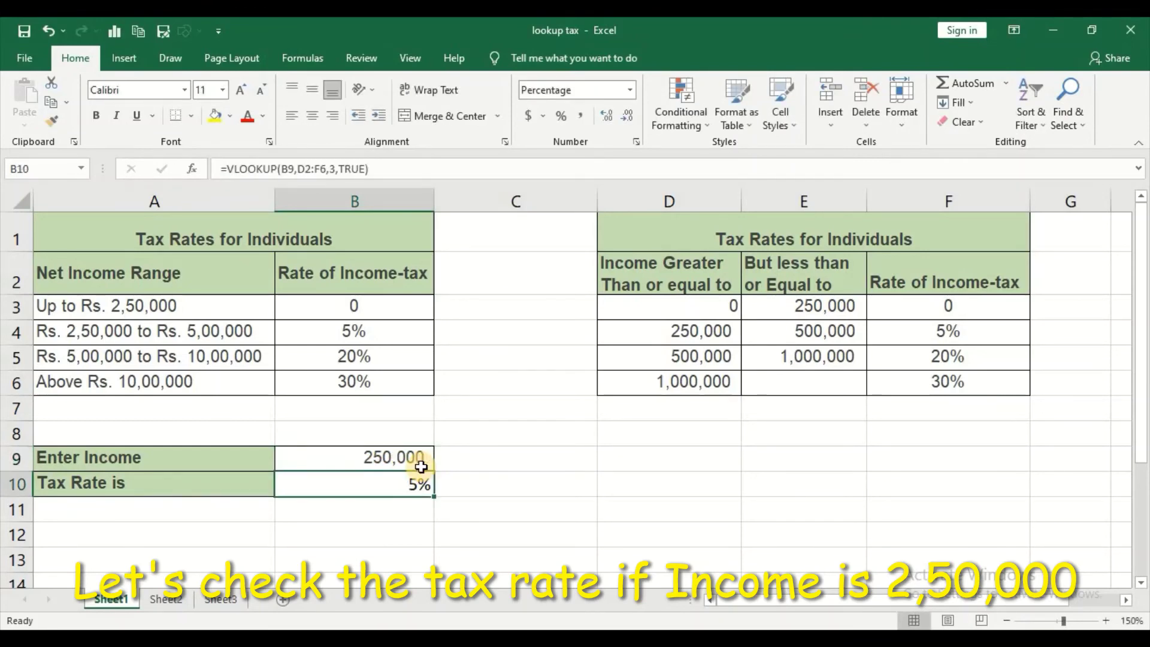
{"action": "left_click", "coordinate": [411, 508]}
{"action": "left_click", "coordinate": [418, 488]}
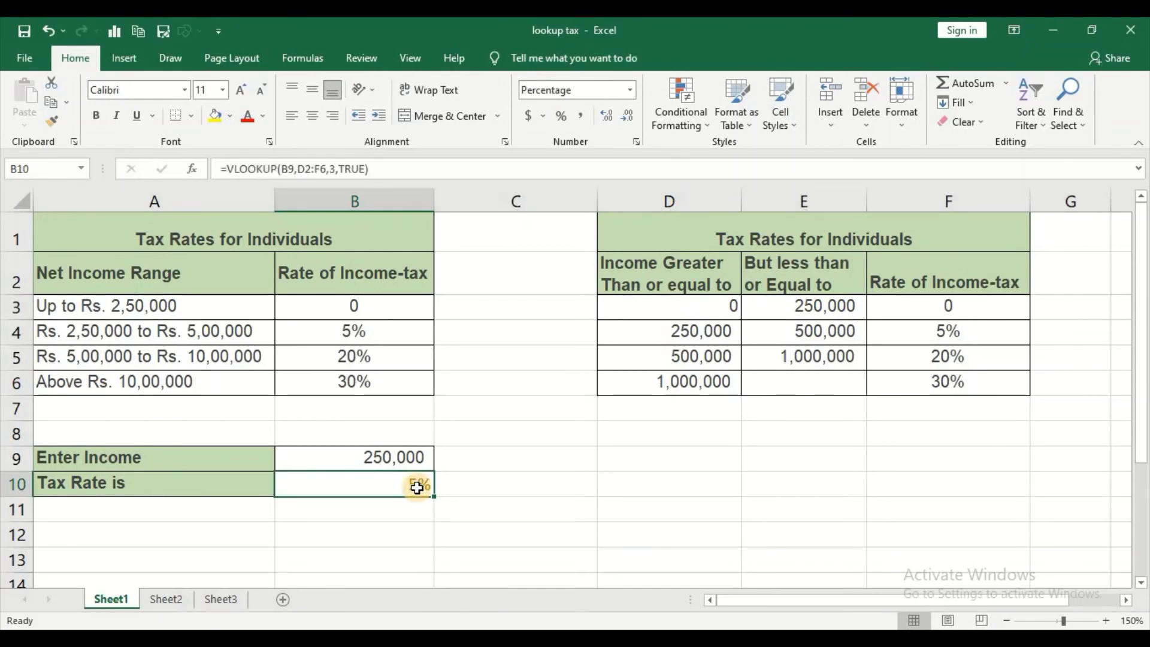
{"action": "left_click", "coordinate": [409, 457]}
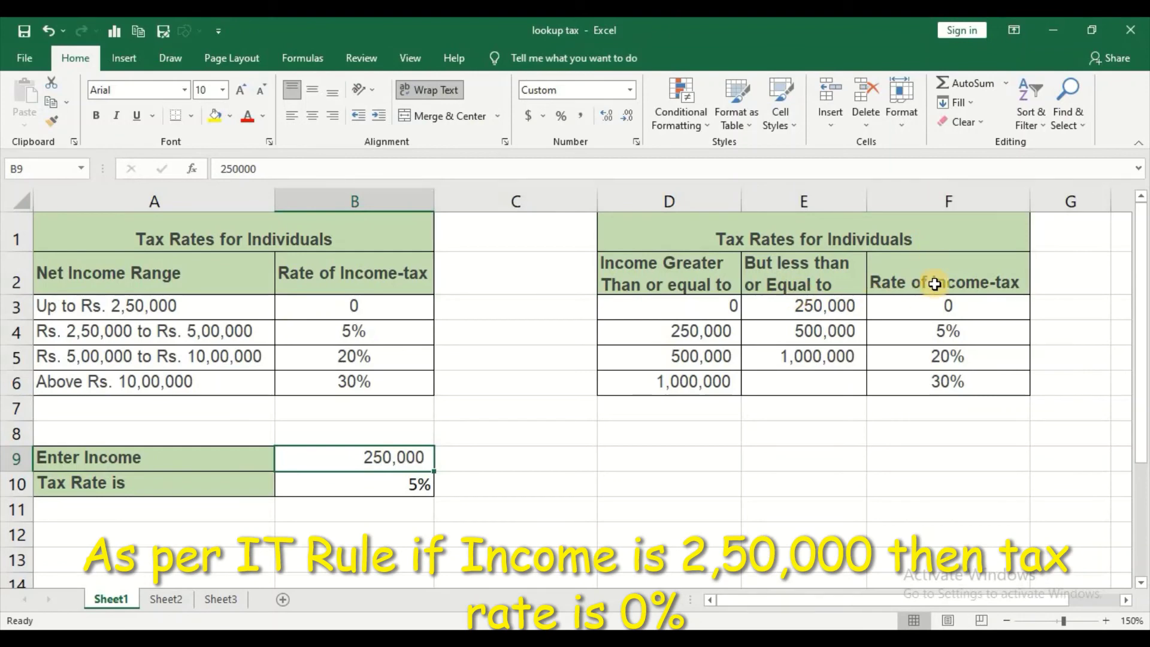
{"action": "left_click", "coordinate": [422, 478]}
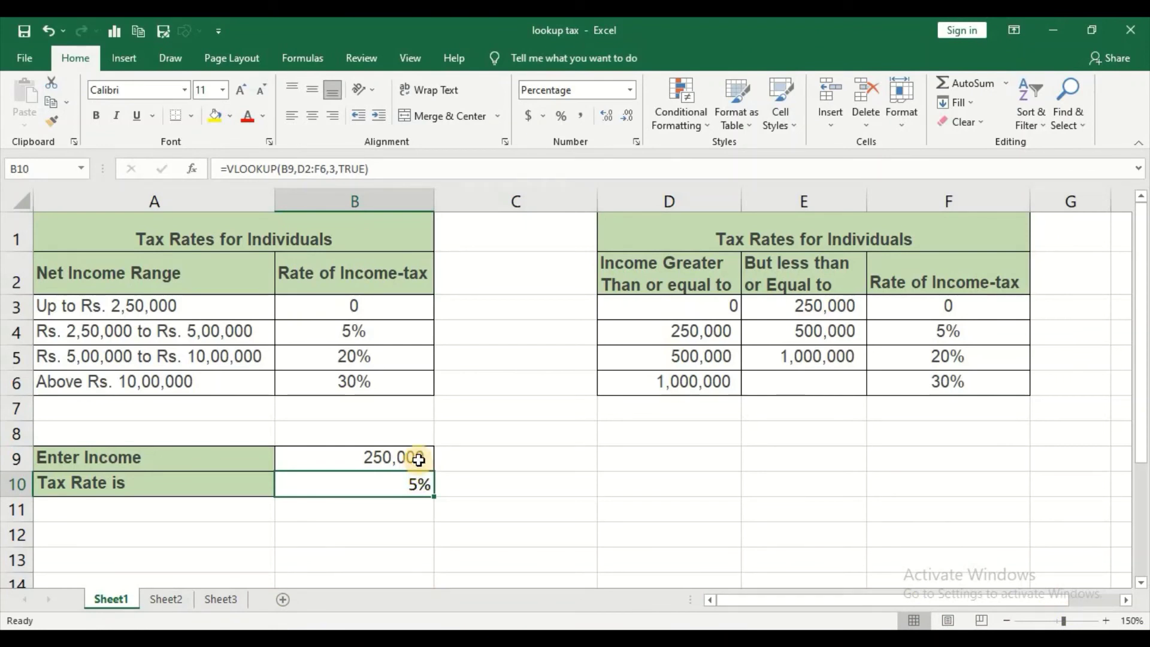
{"action": "left_click", "coordinate": [419, 459]}
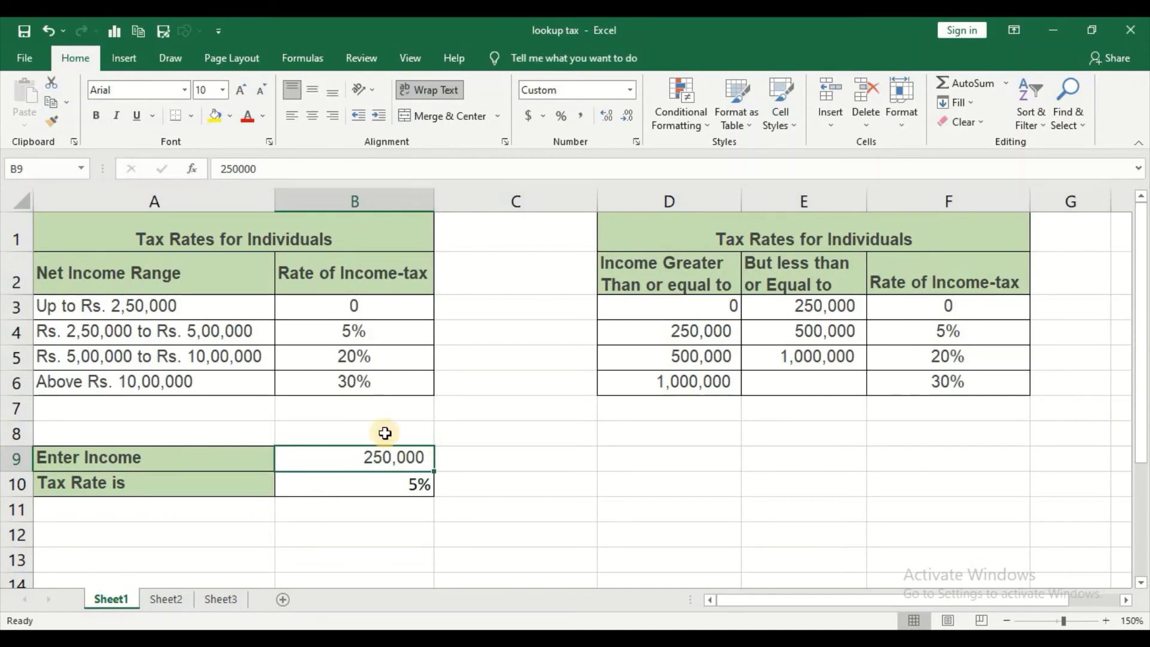
Step: Change the lower bounds in D4, D5 and D6 to 250,001, 500,001 and 1,000,001
{"action": "left_click", "coordinate": [722, 329]}
{"action": "double_click", "coordinate": [735, 333]}
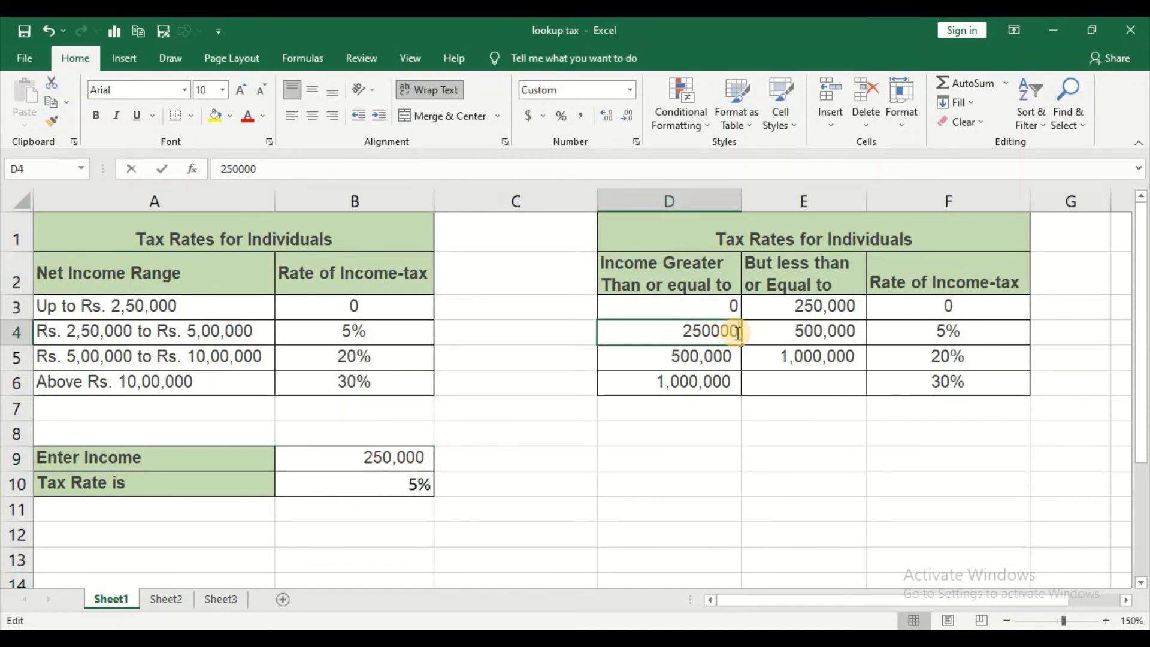
{"action": "key", "text": "BackSpace"}
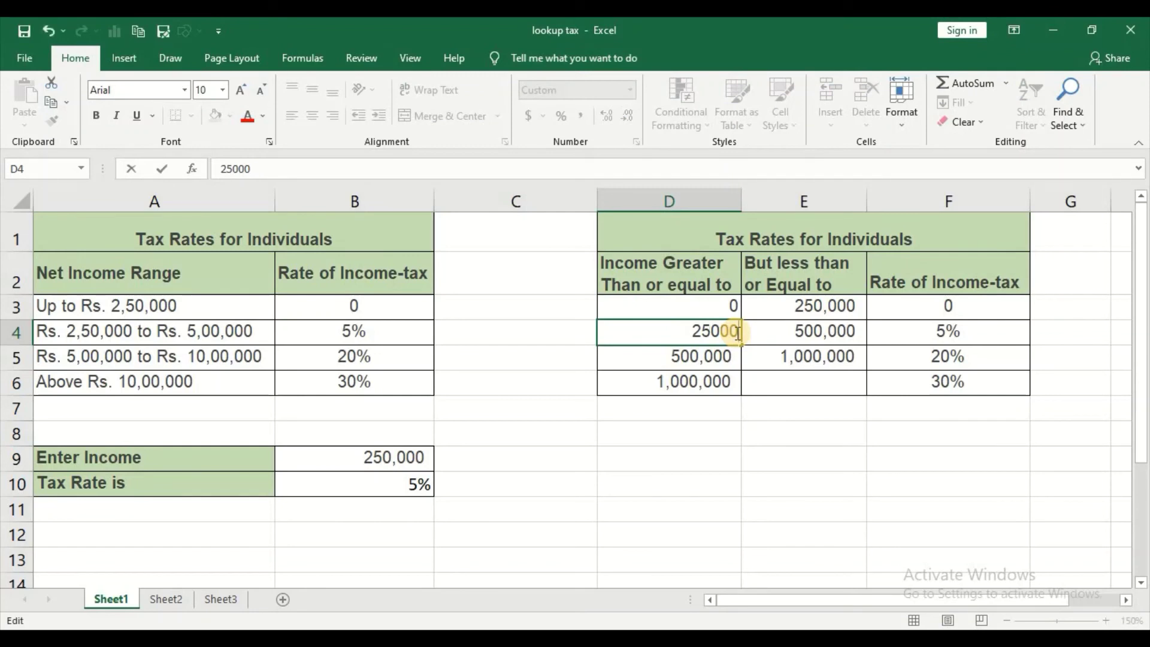
{"action": "type", "text": "1"}
{"action": "key", "text": "Return"}
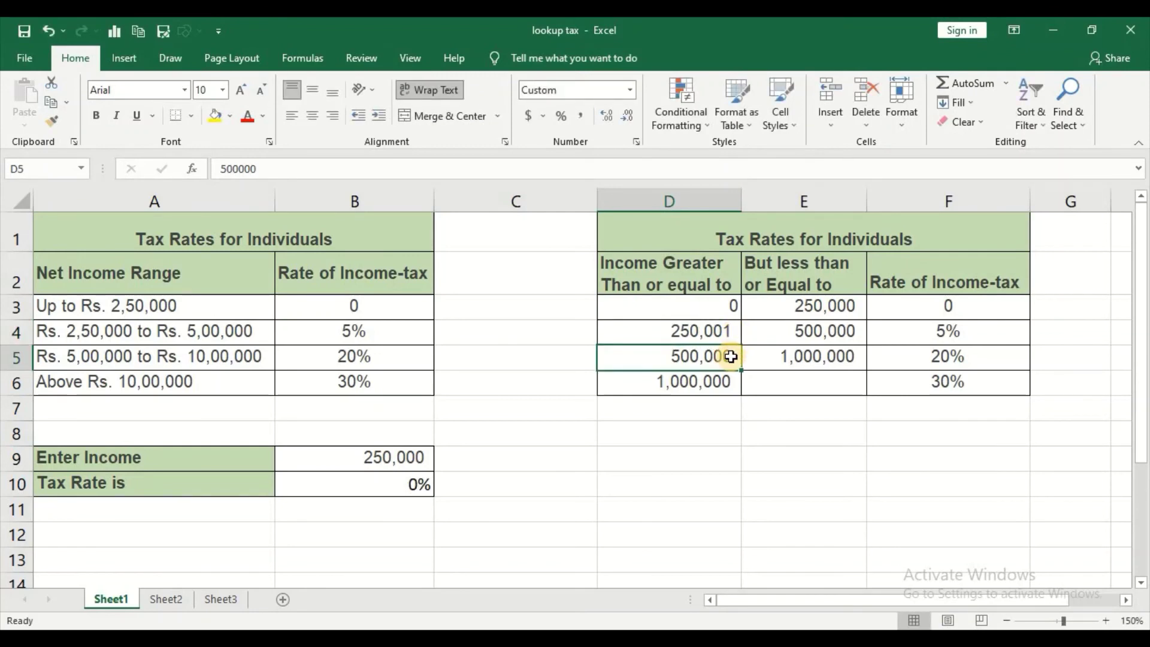
{"action": "double_click", "coordinate": [732, 356]}
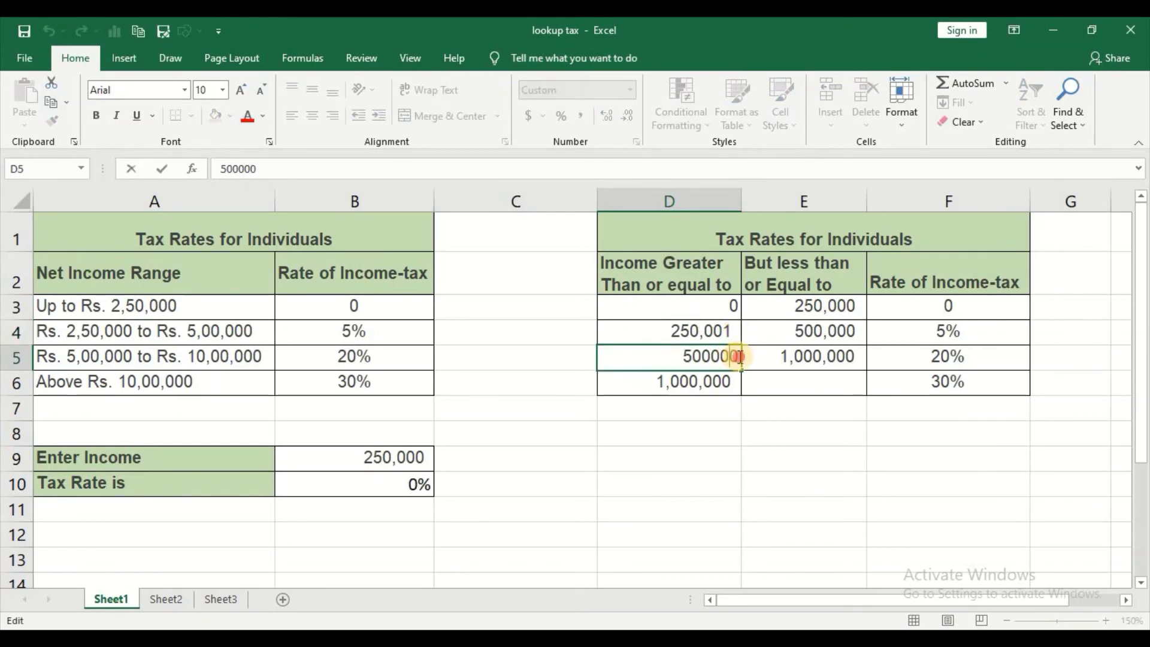
{"action": "key", "text": "BackSpace"}
{"action": "type", "text": "1"}
{"action": "key", "text": "Return"}
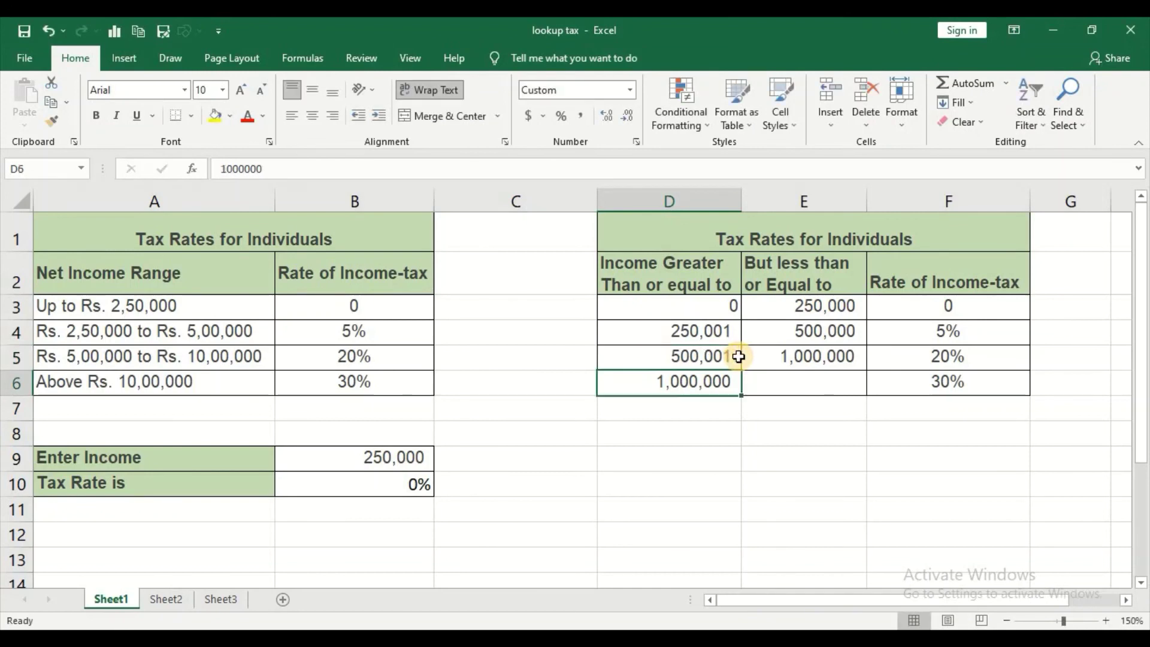
{"action": "double_click", "coordinate": [726, 380]}
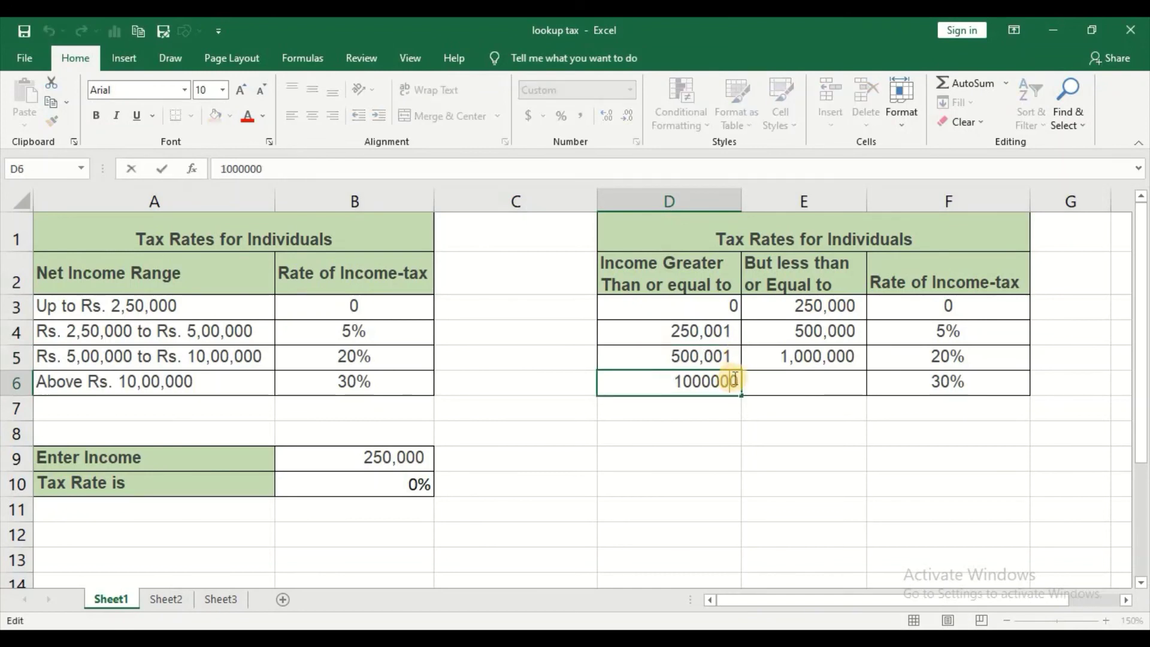
{"action": "key", "text": "BackSpace"}
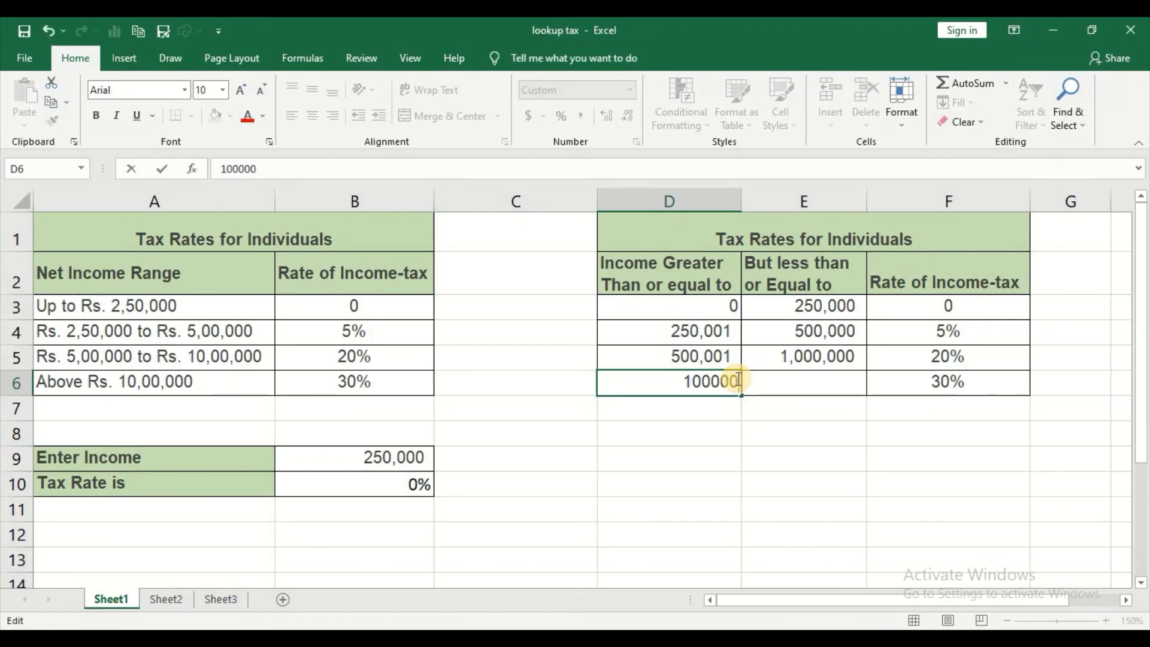
{"action": "type", "text": "1"}
{"action": "key", "text": "ctrl+Return"}
{"action": "key", "text": "Return"}
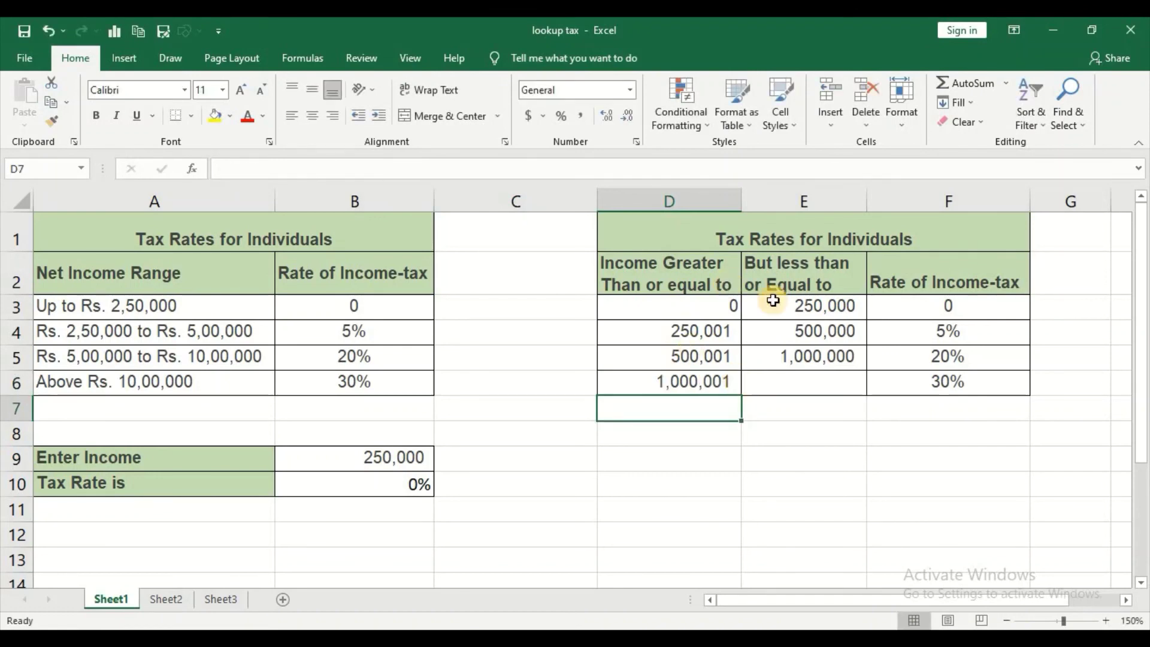
Step: Check E4's 500,000 upper bound and begin entering 500000 as the income in B9
{"action": "left_click", "coordinate": [797, 327]}
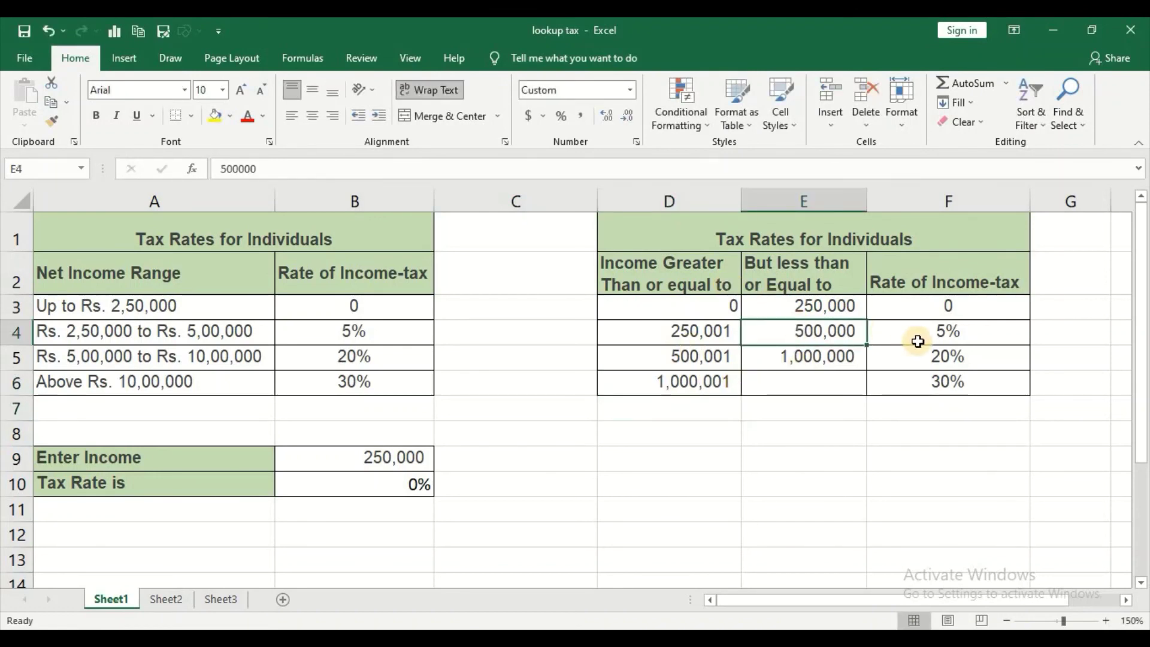
{"action": "left_click", "coordinate": [409, 451]}
{"action": "type", "text": "500"}
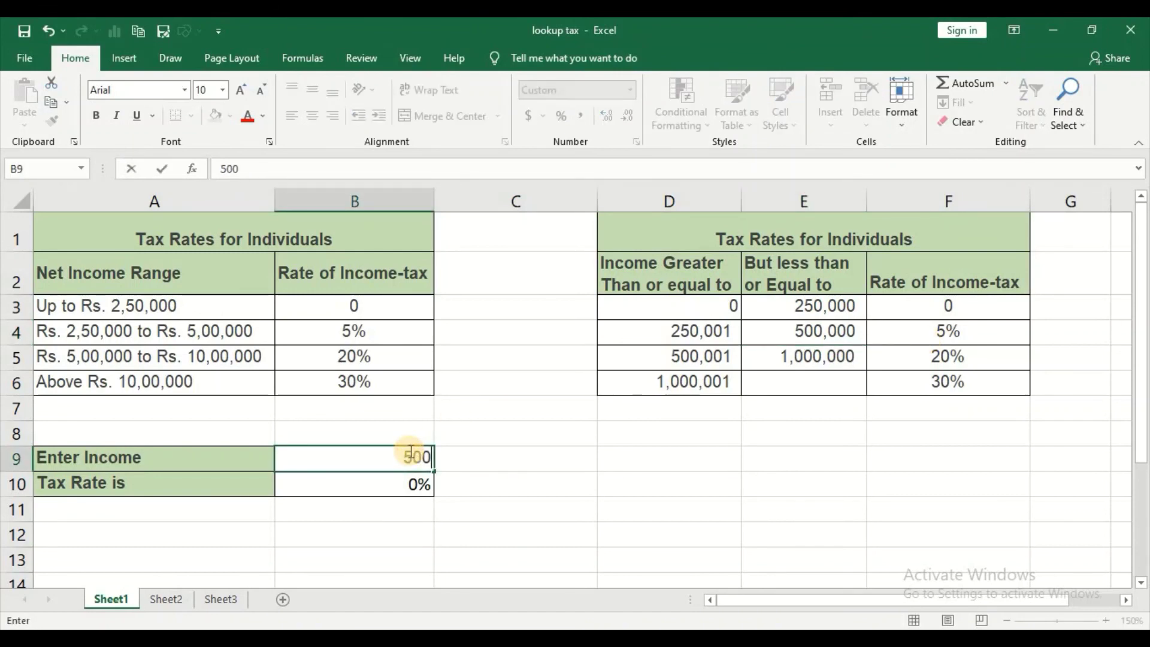
{"action": "type", "text": "000"}
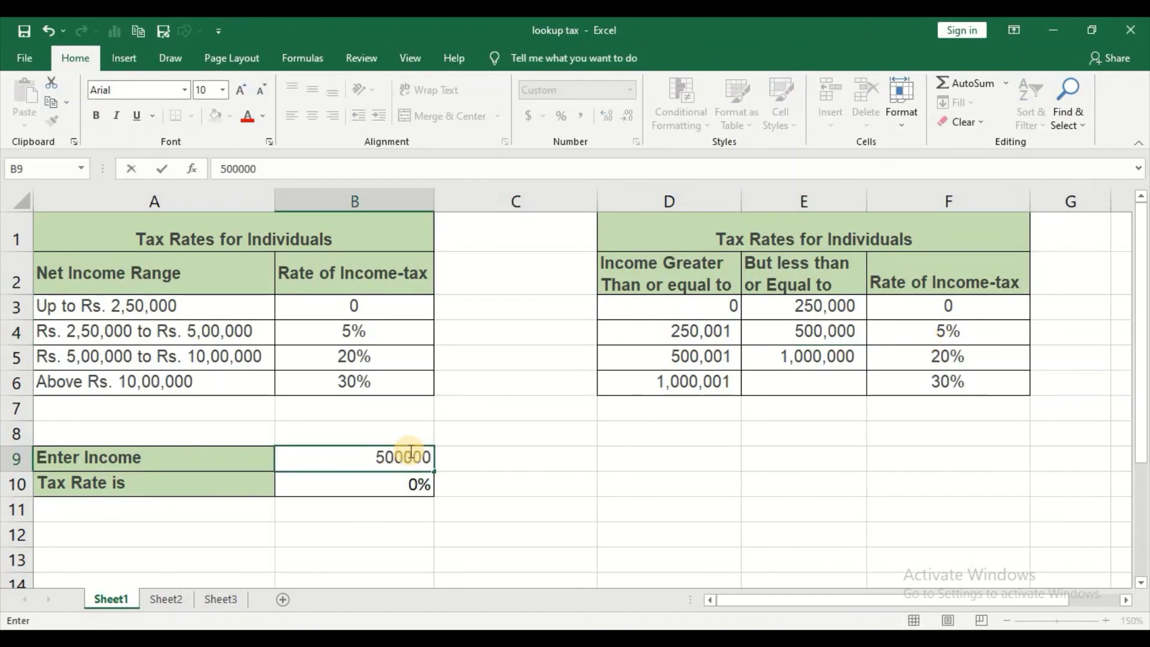